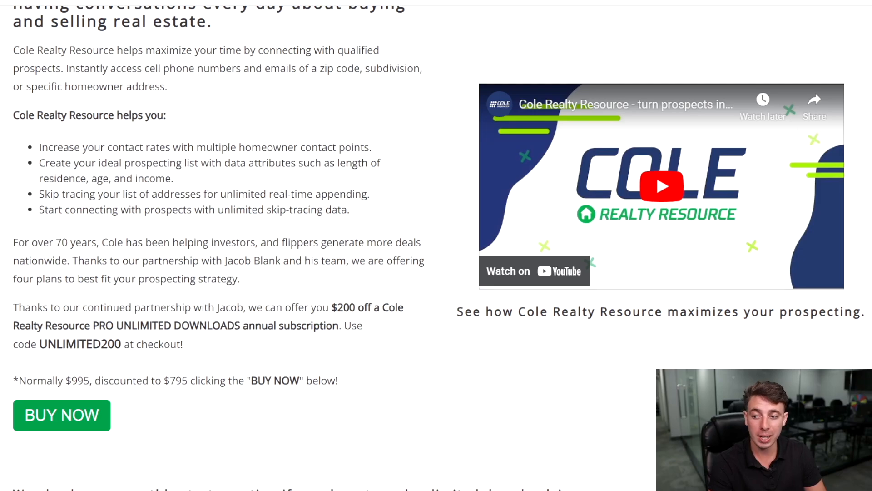
Review the discounted annual subscription price and the monthly starter plan on the Cole Realty Resource offer page
drag(188, 381, 165, 382)
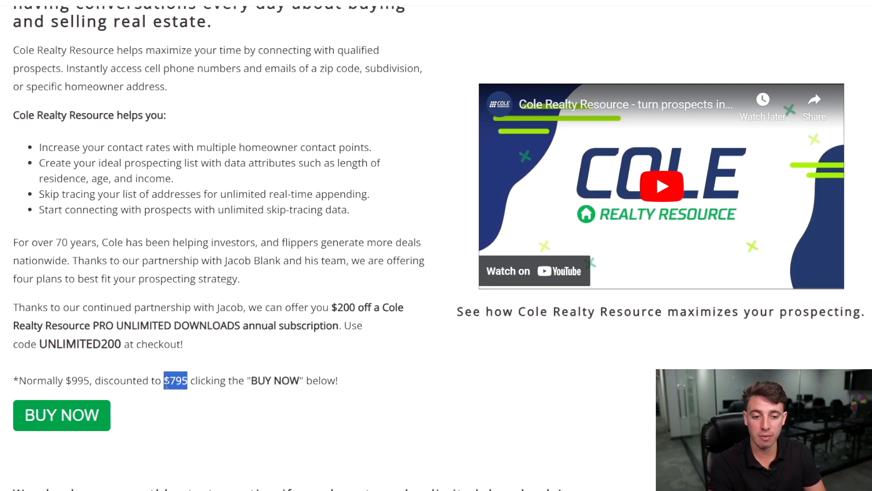
click(190, 422)
scroll(195, 361, down, 2)
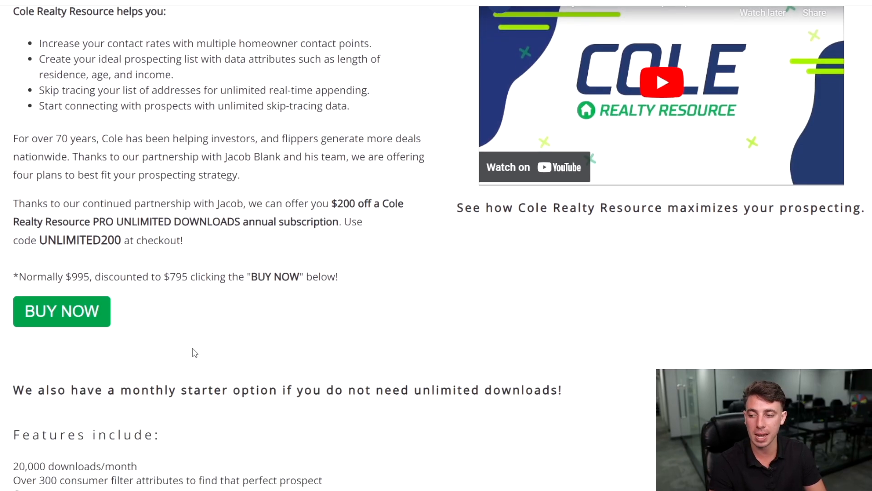
scroll(188, 339, down, 2)
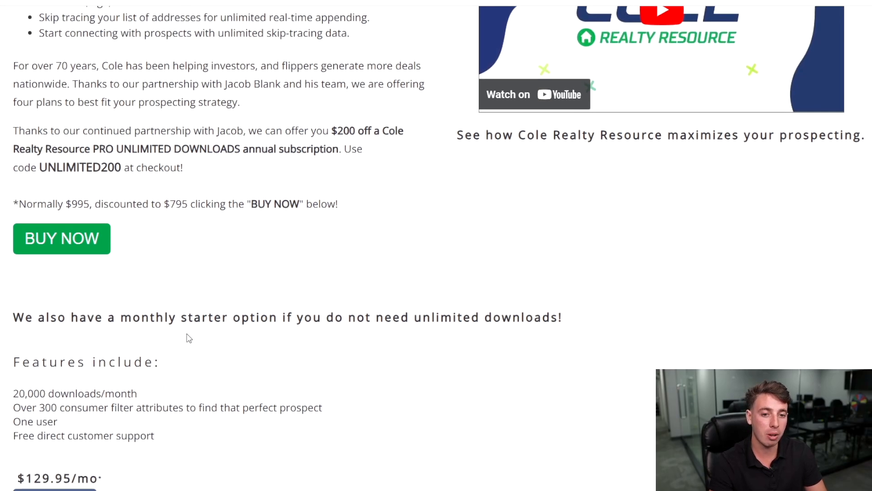
scroll(436, 245, down, 1)
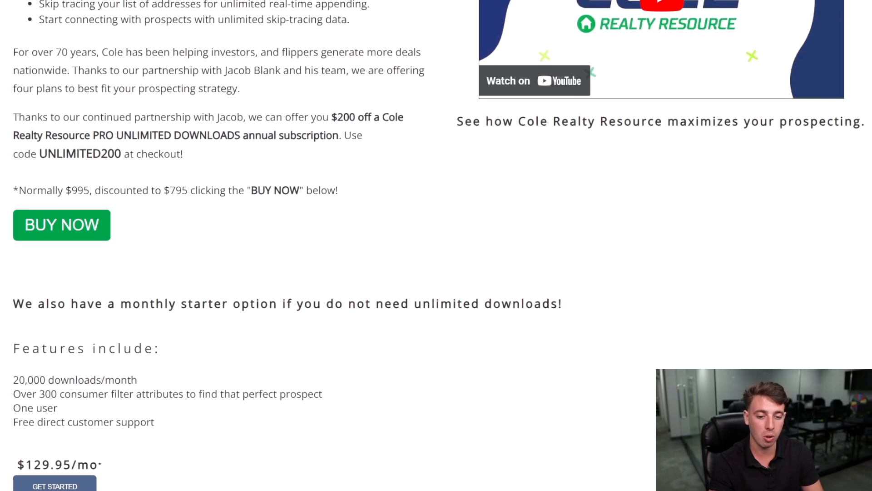
scroll(436, 245, down, 1)
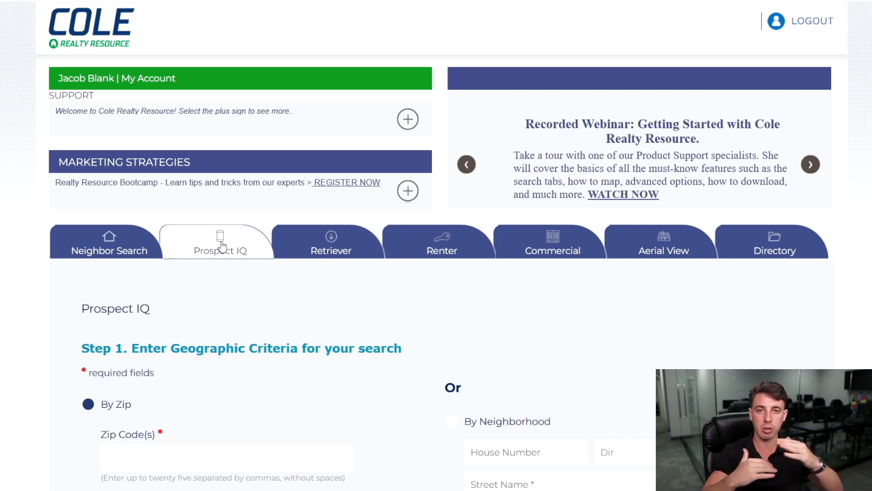
Enter 85254 as the zip code in the Prospect IQ geographic criteria
scroll(250, 286, down, 5)
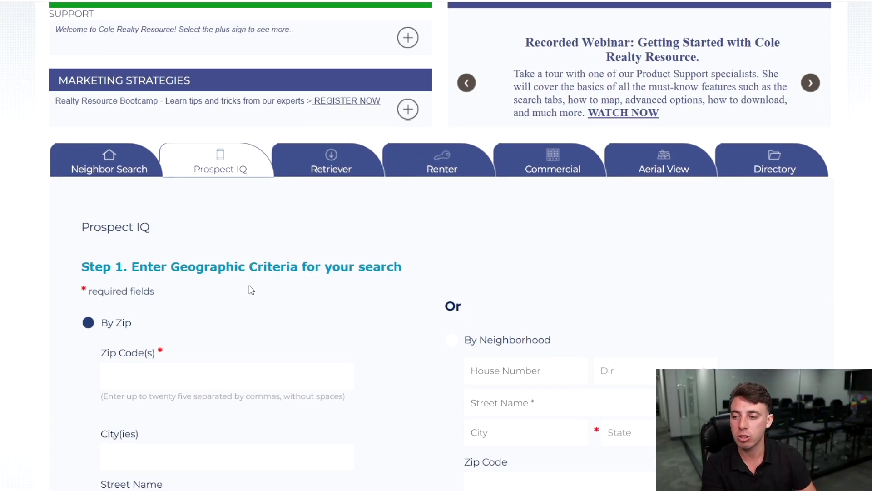
click(134, 250)
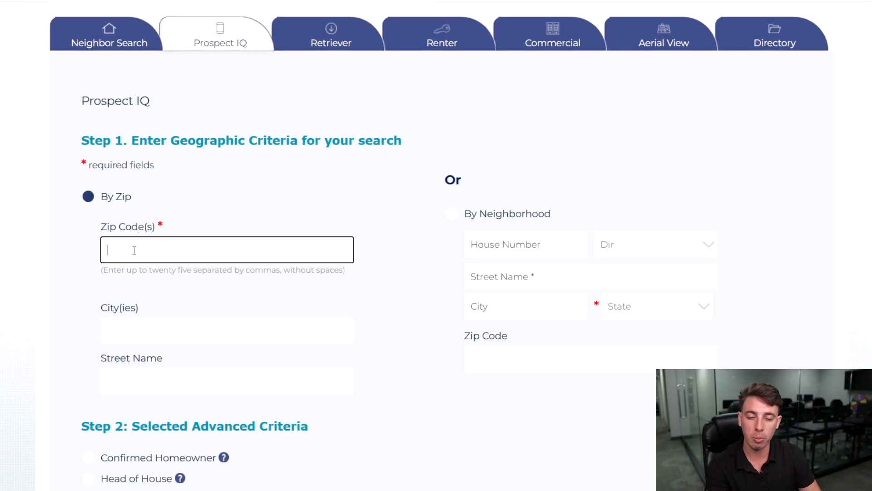
text(85254)
click(225, 303)
click(184, 254)
text(,)
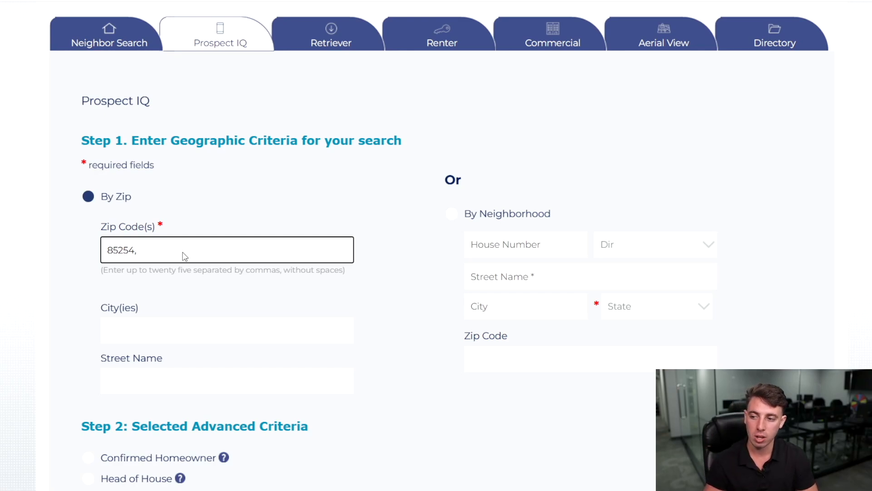
text(85331)
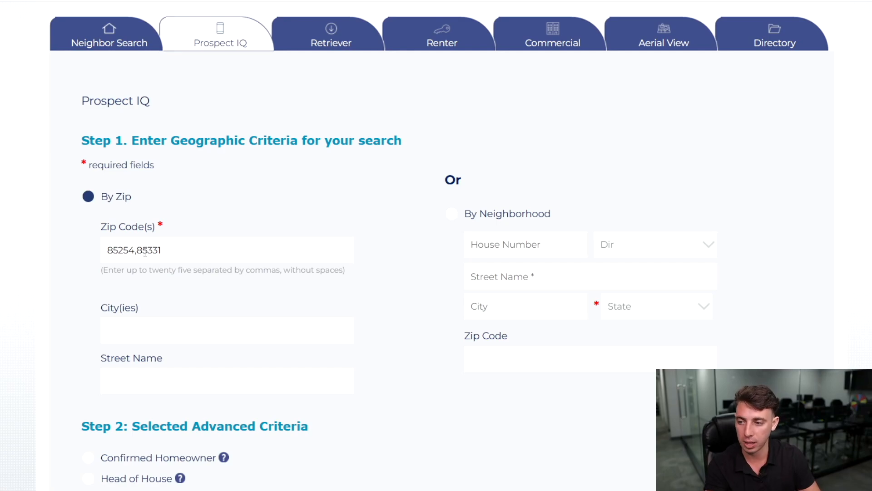
drag(175, 249, 137, 251)
key(BackSpace)
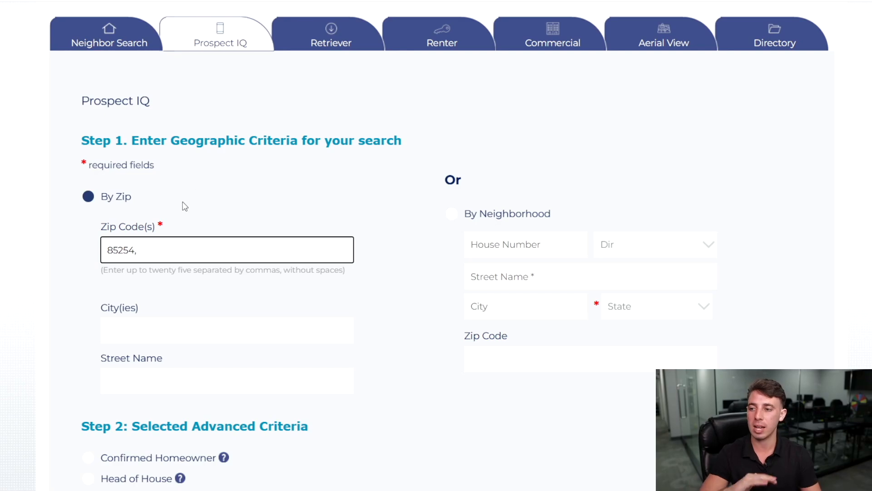
click(261, 184)
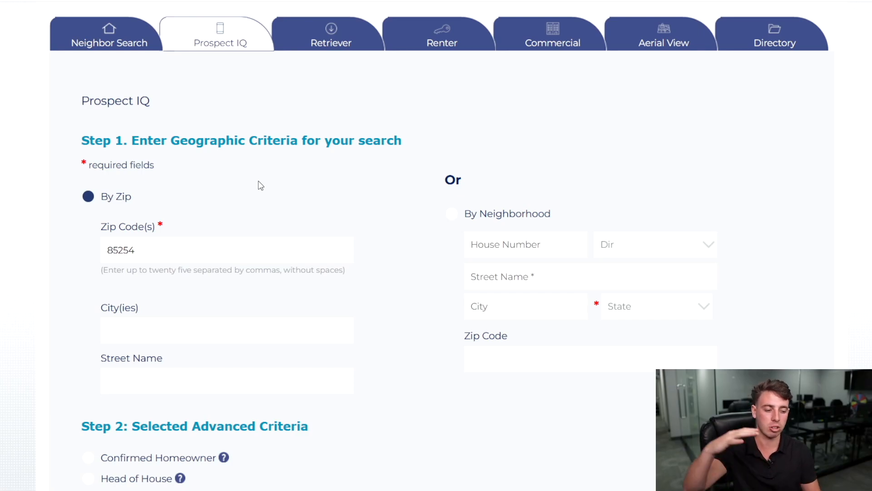
Limit the search to confirmed homeowners and set the minimum length of residence to 10
scroll(302, 218, down, 3)
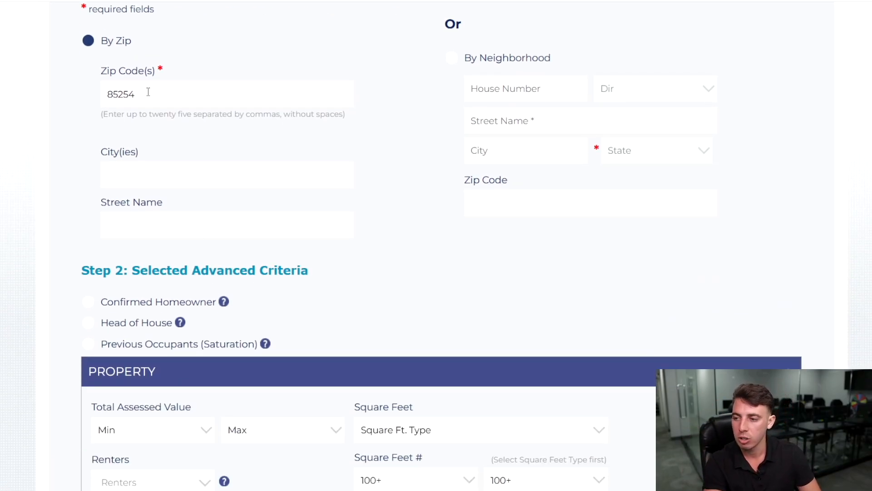
click(91, 302)
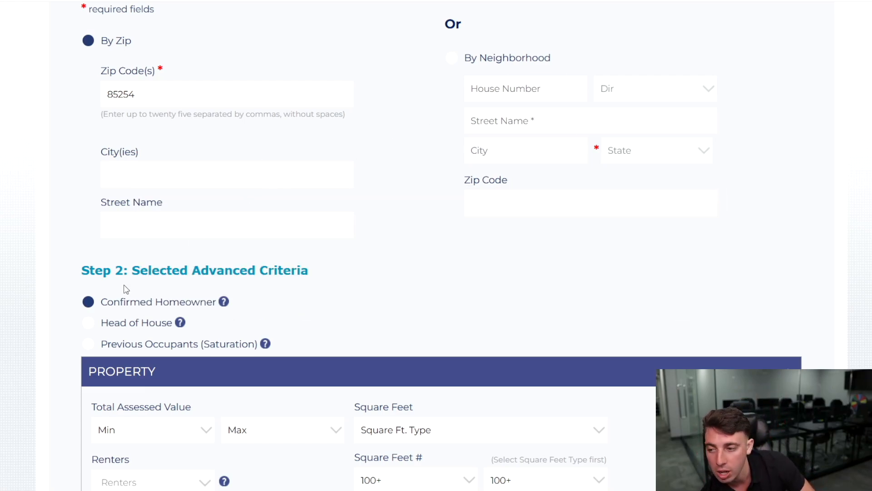
scroll(162, 336, down, 3)
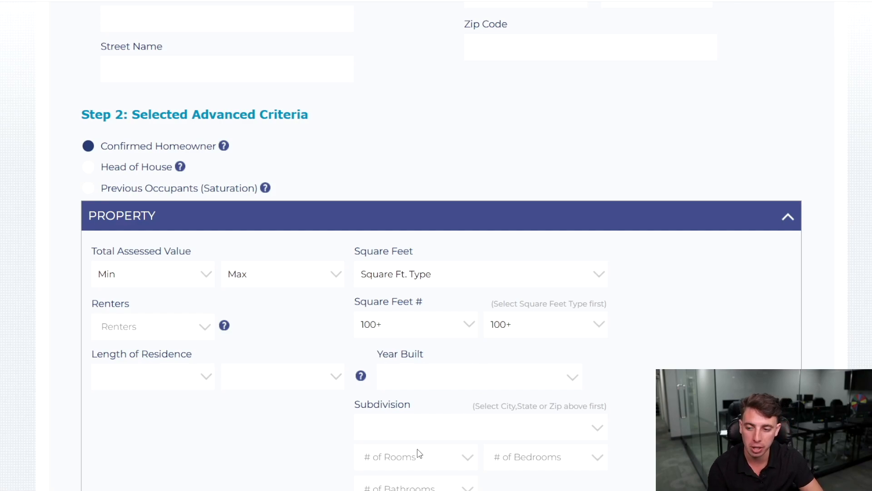
scroll(407, 363, down, 2)
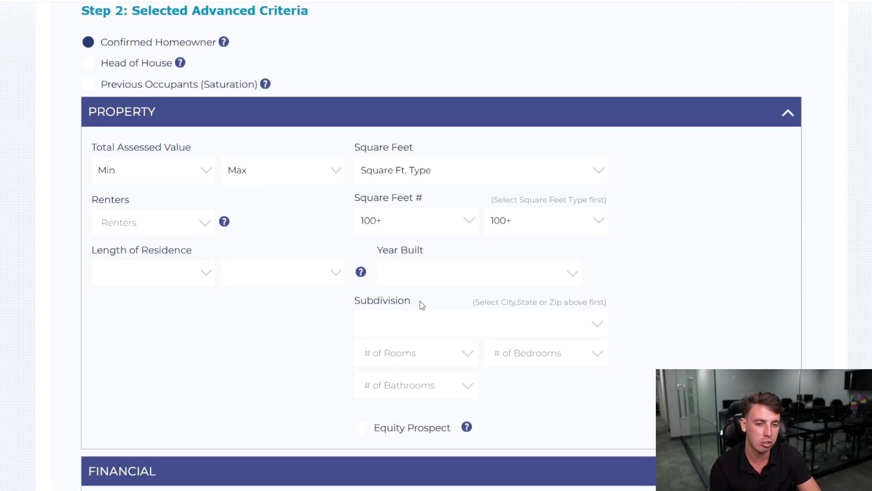
click(202, 277)
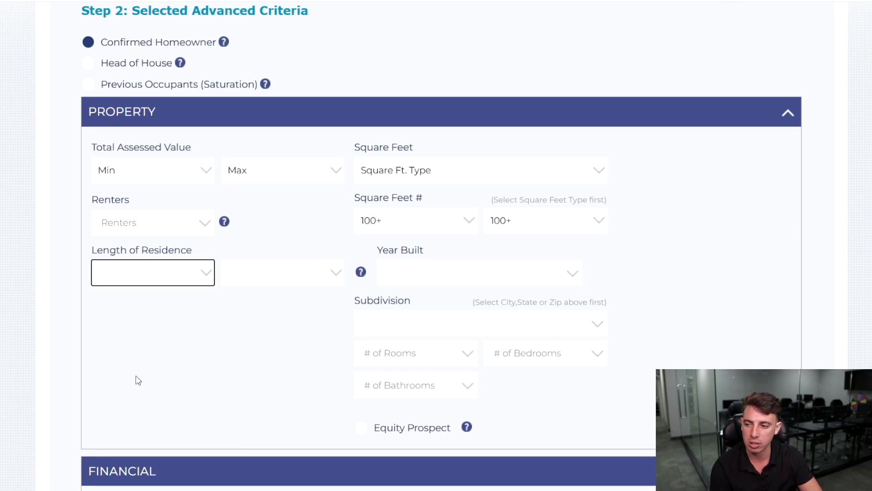
text(5)
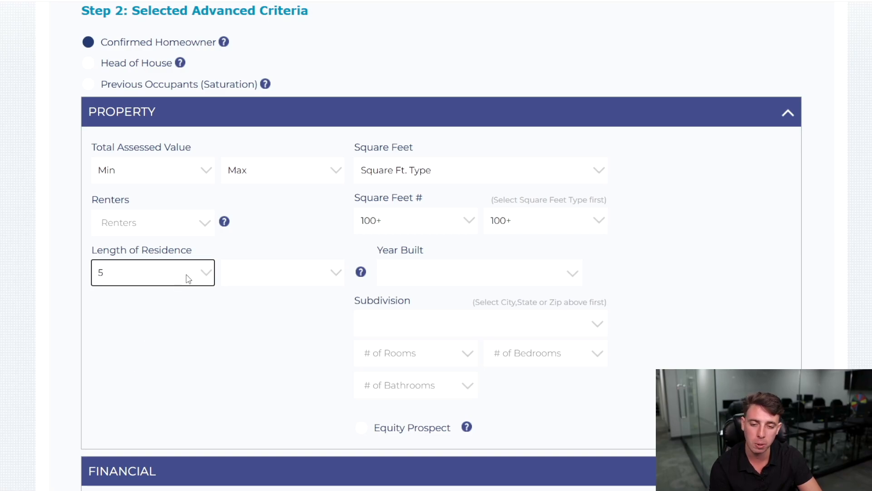
text(10)
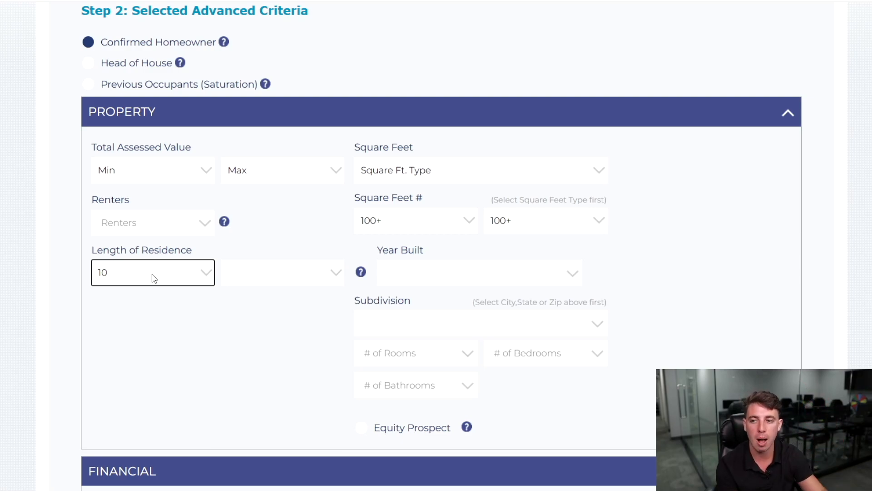
Look over the remaining property, financial, transportation and family filters in the advanced criteria
scroll(204, 274, down, 3)
scroll(207, 285, down, 4)
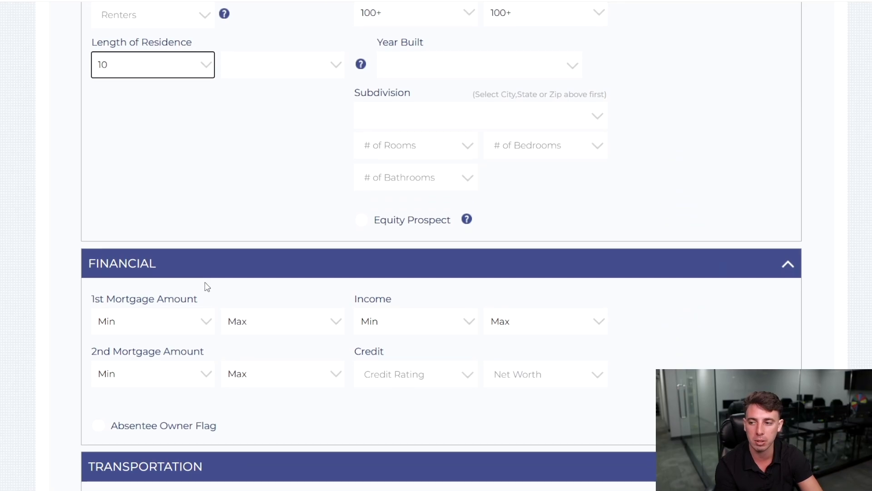
scroll(214, 275, down, 4)
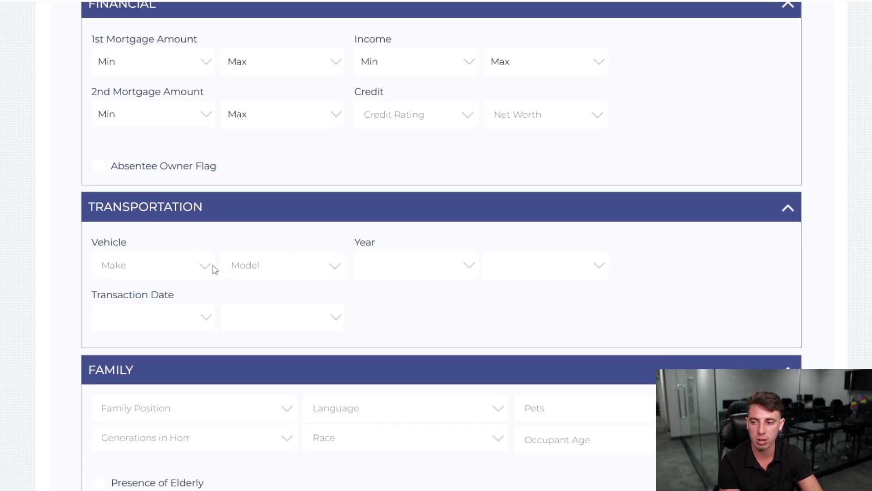
scroll(214, 268, down, 4)
scroll(354, 432, down, 1)
scroll(366, 353, up, 8)
scroll(509, 259, up, 4)
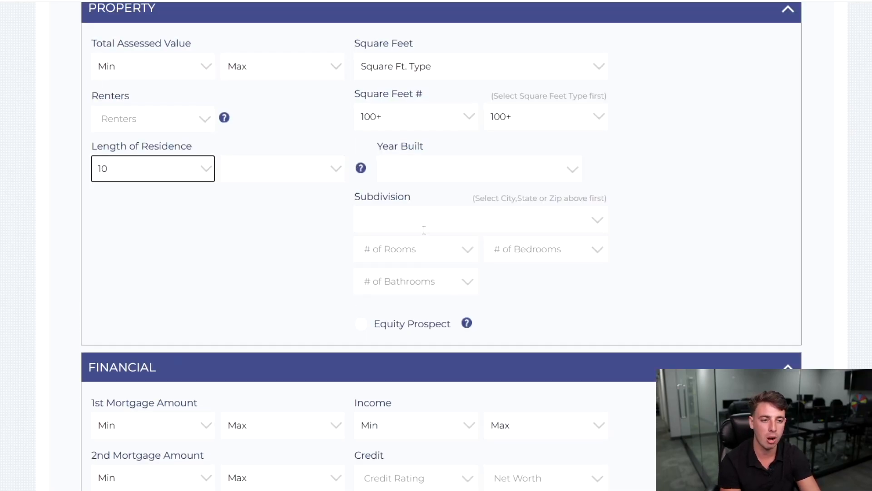
Choose Phones Only as the type of list to create and run the search
scroll(545, 298, down, 16)
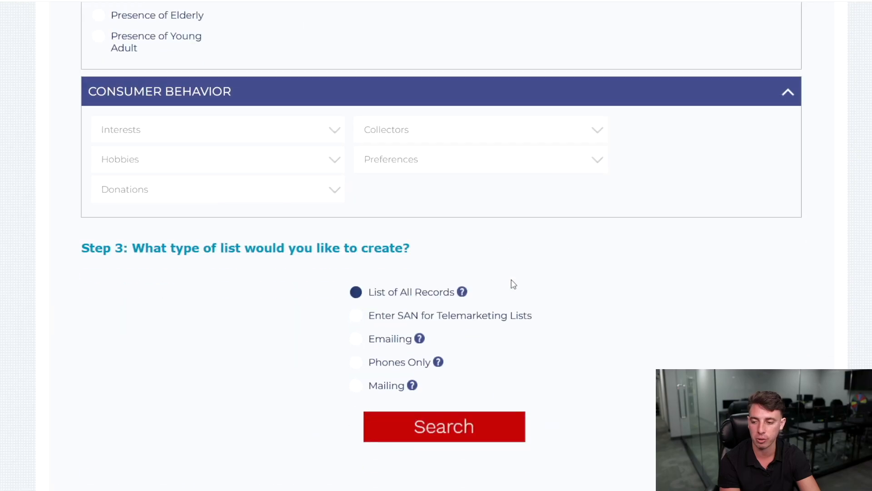
click(357, 363)
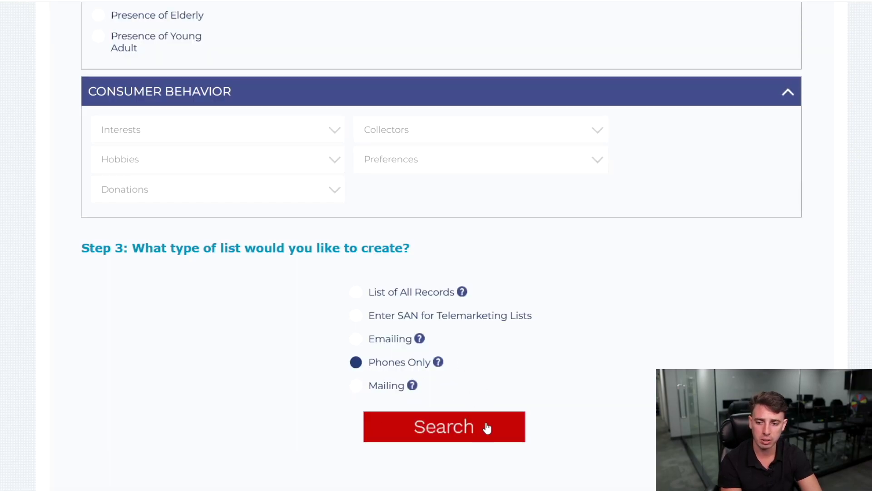
click(480, 437)
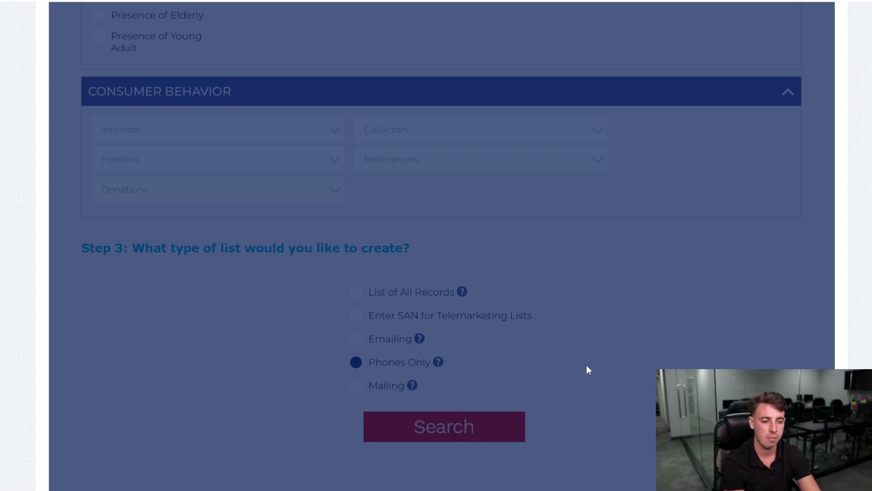
Examine the returned homeowner records, the export options, and the page size and page total of the list
scroll(436, 245, down, 3)
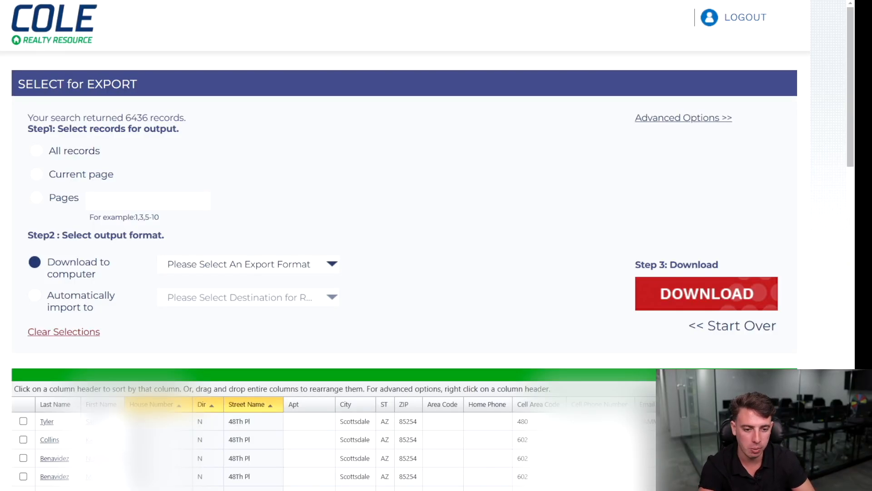
scroll(404, 272, down, 3)
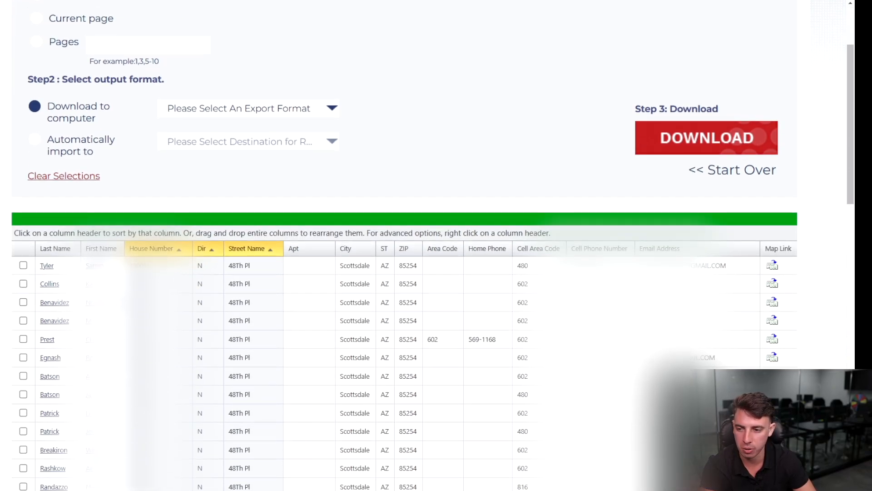
scroll(404, 273, down, 2)
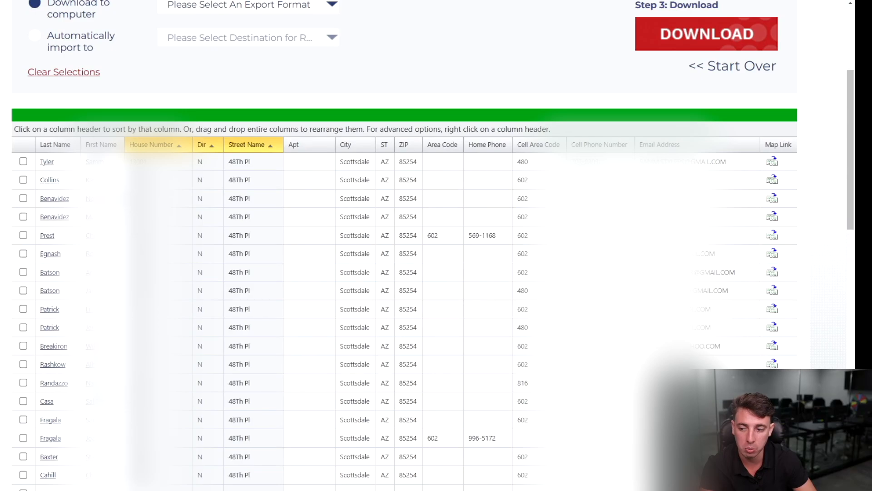
scroll(405, 246, up, 5)
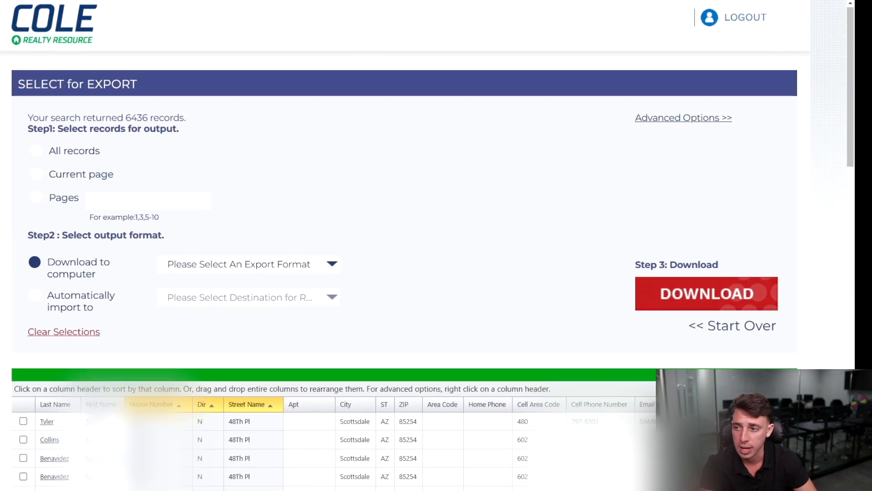
scroll(404, 245, down, 20)
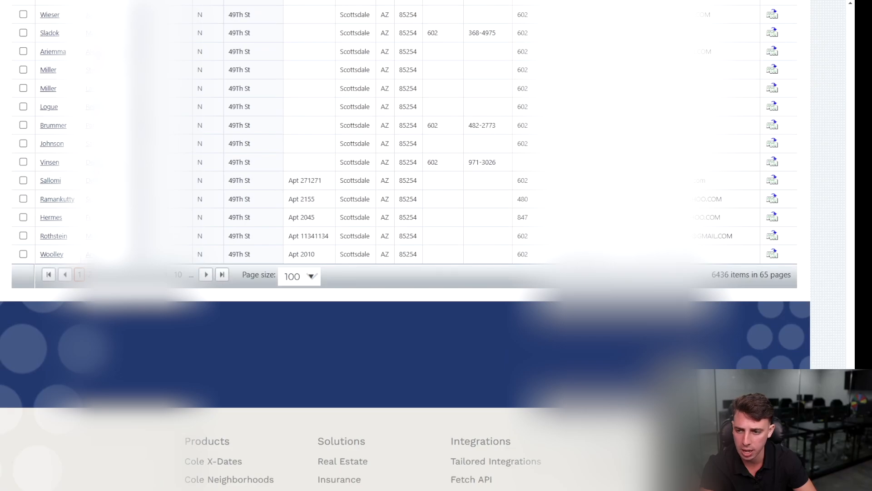
scroll(405, 245, up, 20)
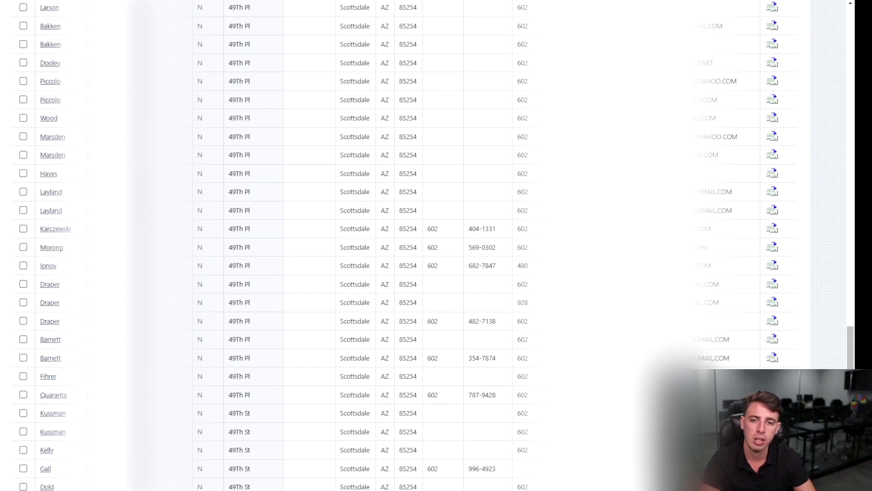
scroll(404, 245, down, 15)
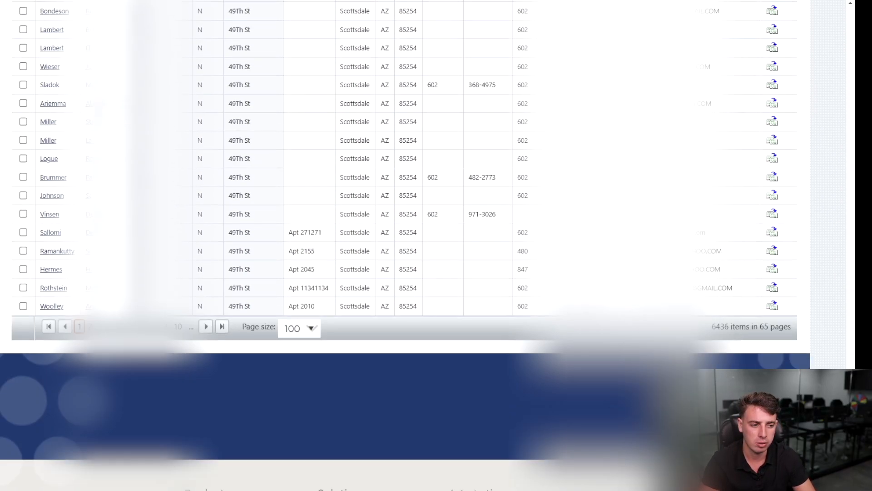
Enter 1-5 as the page range for export and check it against the list's total items and pages
scroll(404, 245, up, 20)
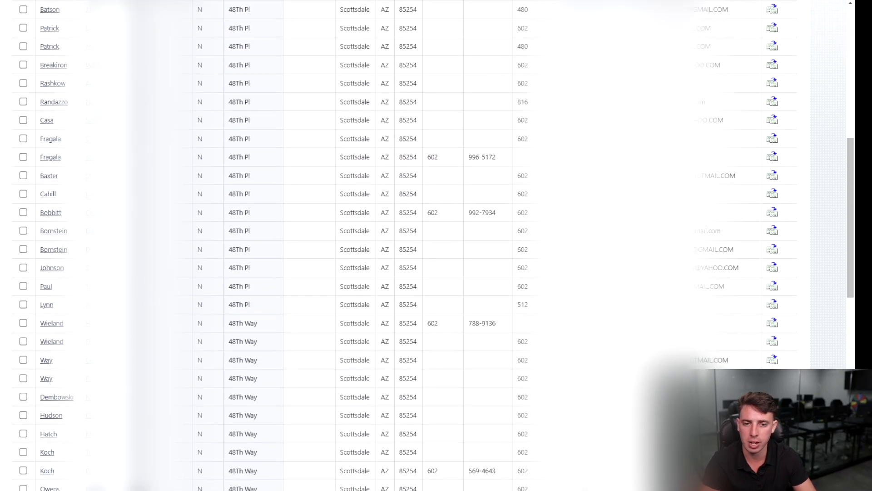
click(114, 202)
text(1-5)
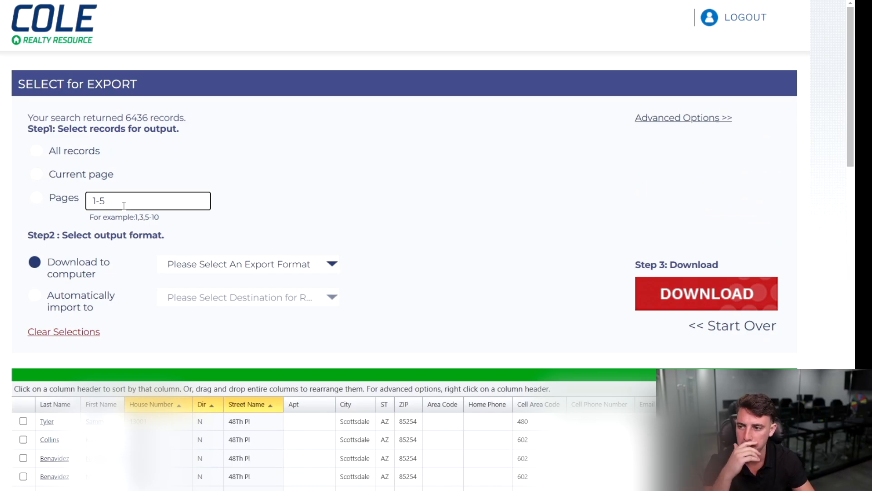
scroll(590, 264, down, 5)
scroll(465, 218, up, 5)
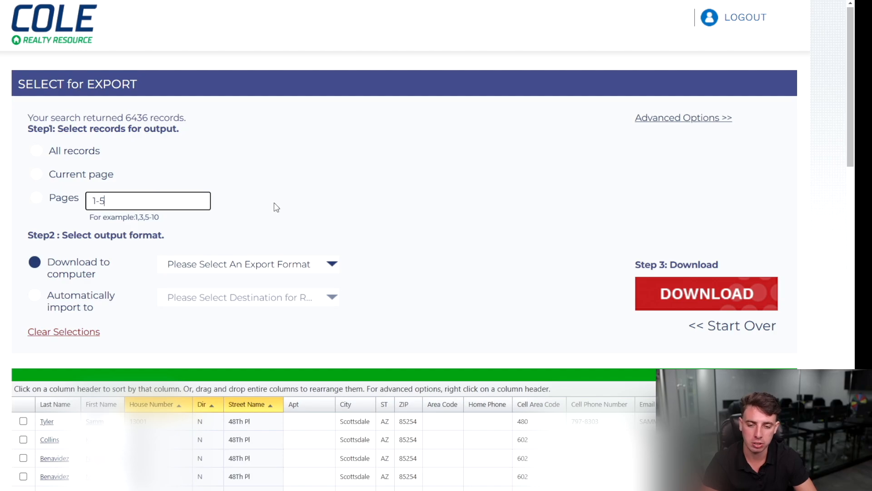
scroll(364, 246, down, 15)
scroll(389, 265, down, 10)
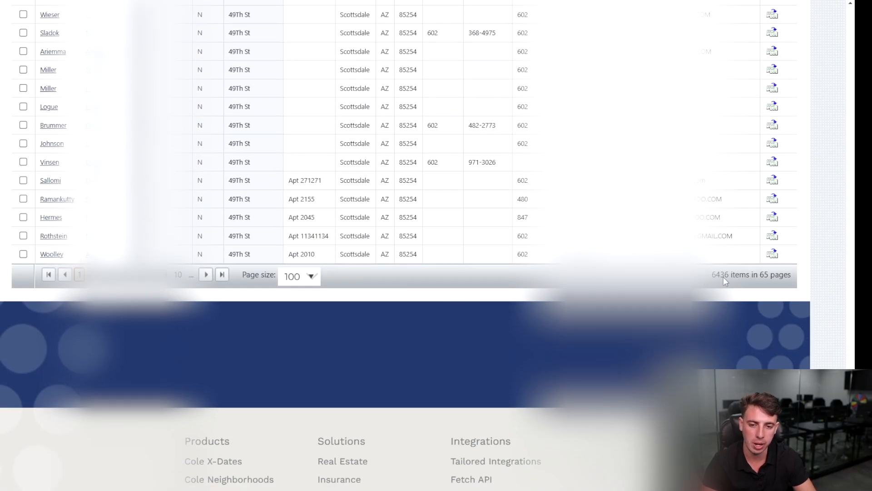
Select every record on the current page of the results list
key(ctrl+a)
click(313, 276)
click(414, 300)
scroll(436, 272, up, 10)
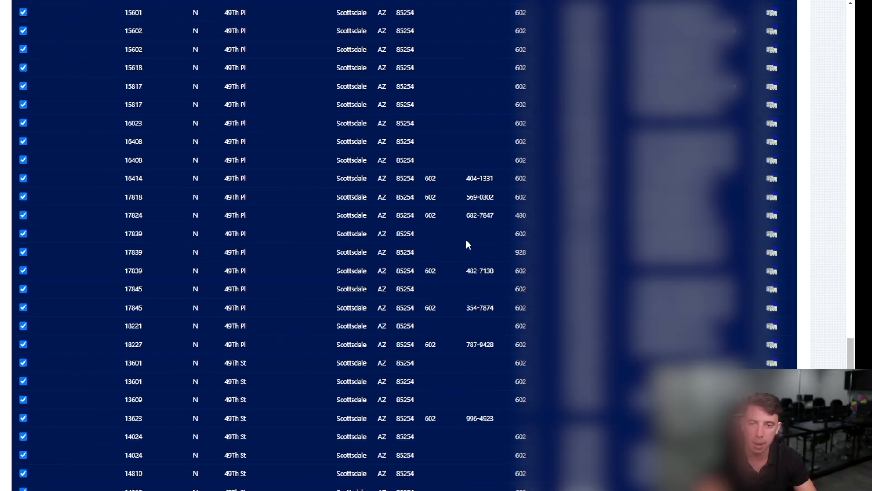
scroll(468, 245, up, 10)
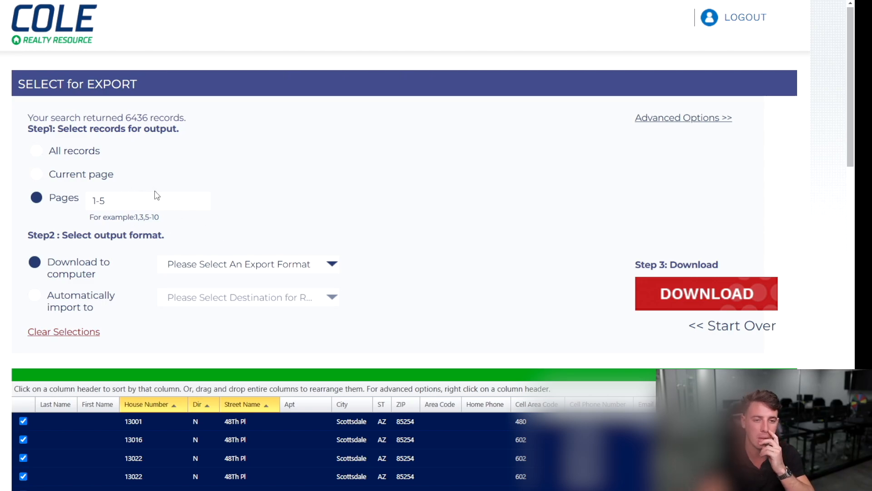
Look through the selected homeowner records, checking the address, home phone and cell phone columns
scroll(145, 240, down, 3)
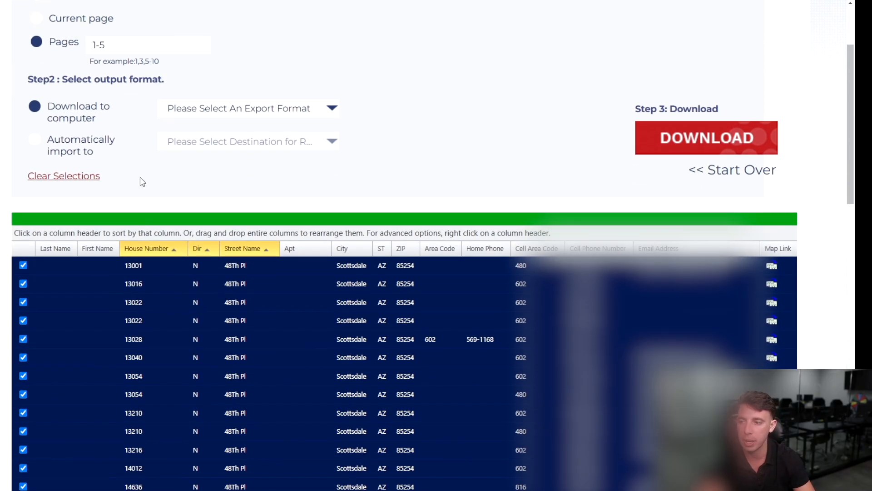
scroll(140, 182, down, 3)
scroll(81, 221, down, 3)
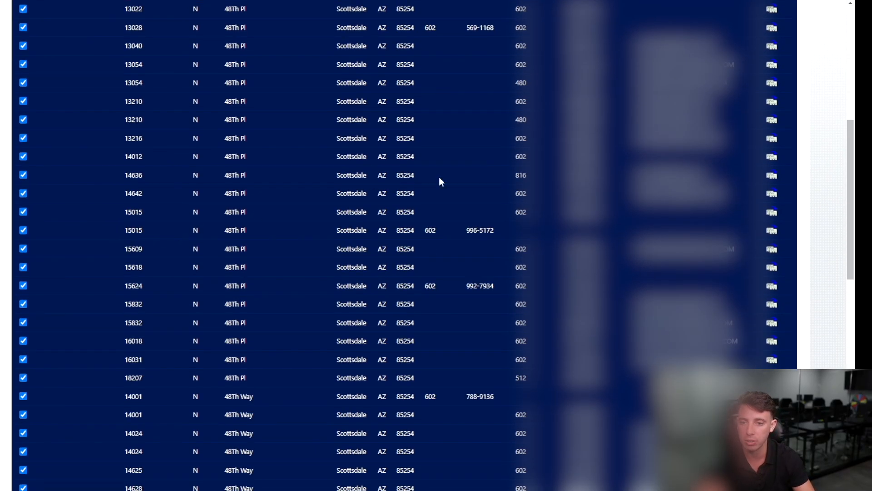
scroll(477, 207, down, 5)
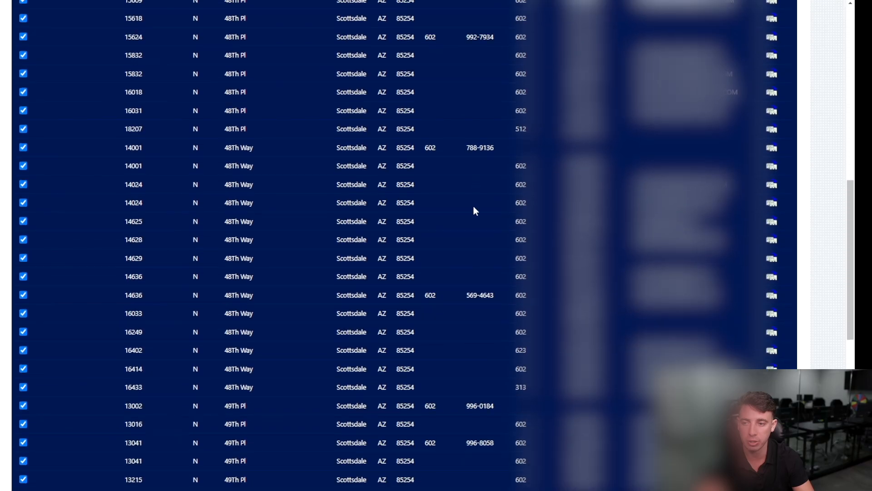
scroll(473, 206, down, 20)
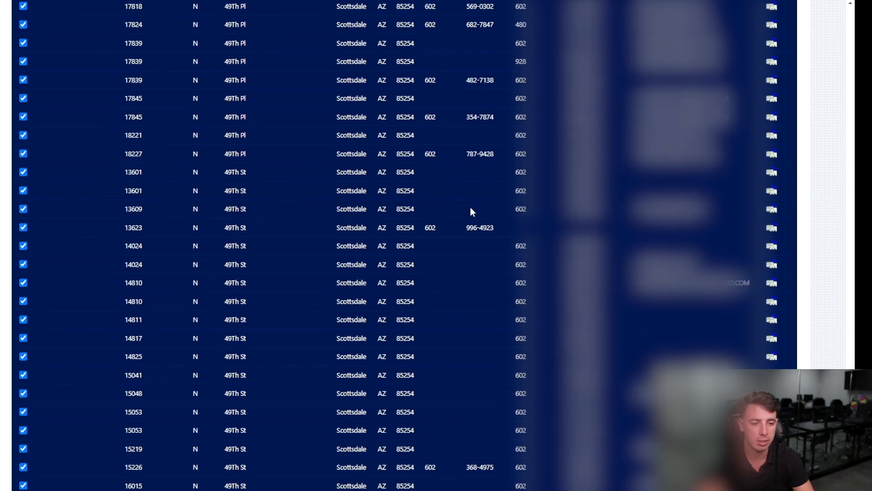
scroll(470, 207, down, 8)
scroll(470, 205, up, 5)
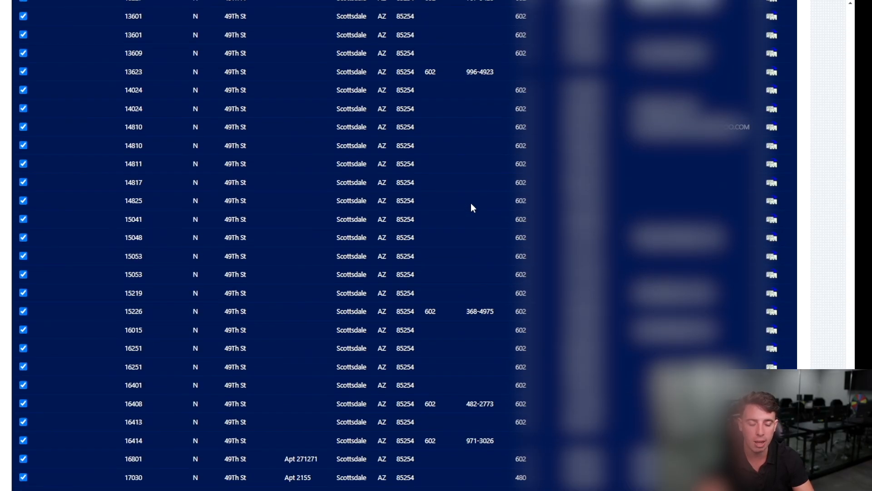
scroll(471, 207, up, 20)
scroll(471, 207, up, 1)
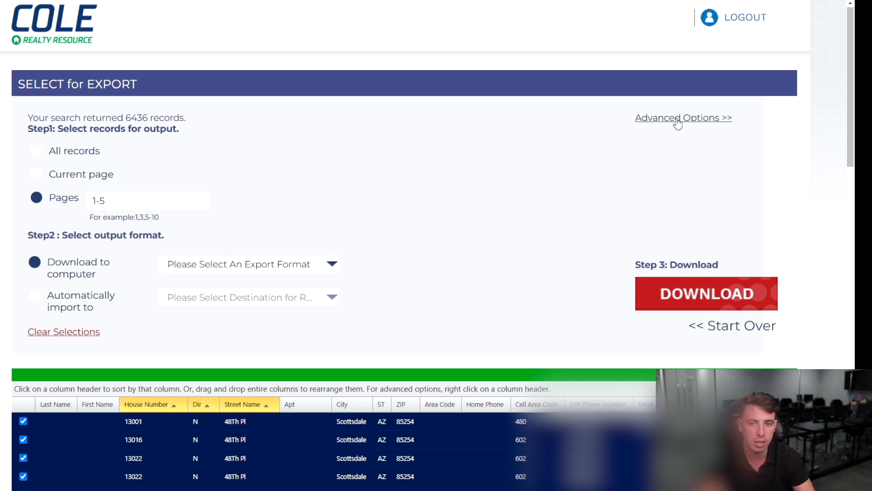
Open the advanced export options and add Air Conditioning to the output fields
click(717, 117)
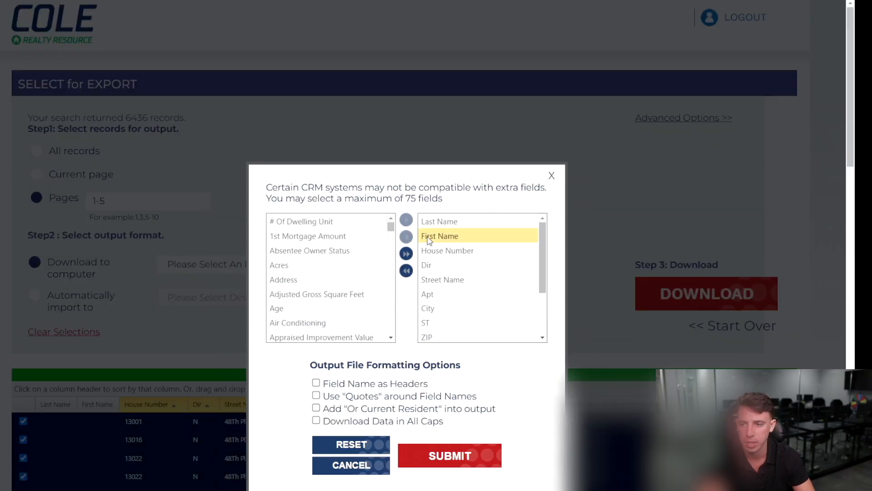
scroll(327, 273, down, 5)
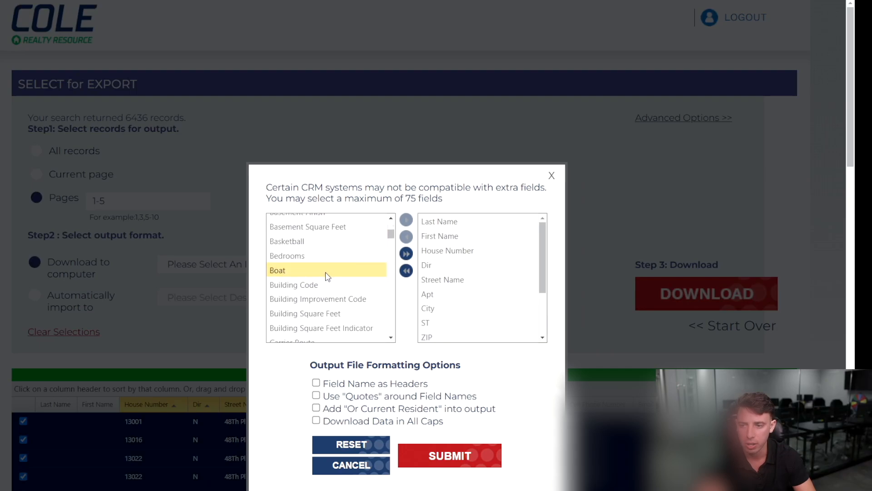
scroll(327, 277, down, 10)
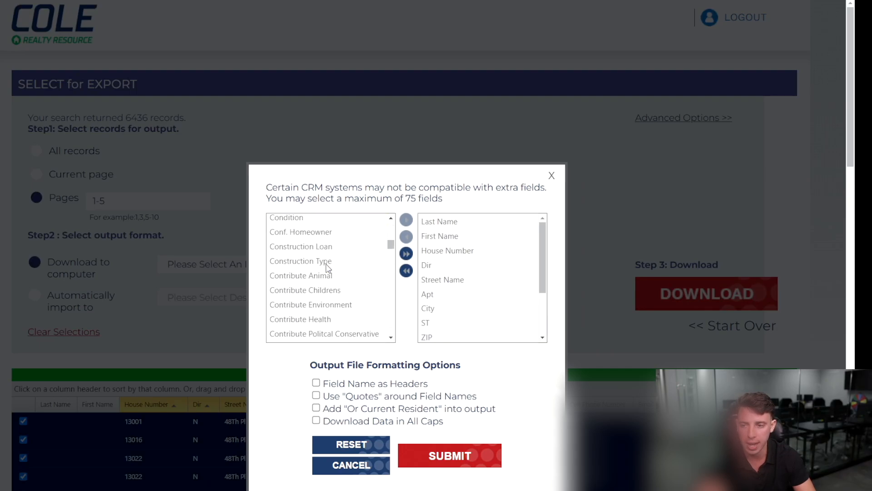
scroll(327, 269, down, 6)
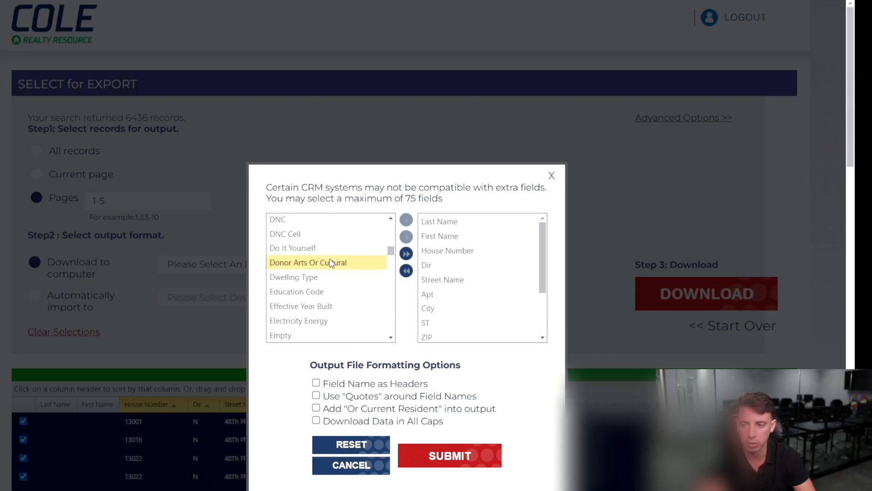
scroll(327, 273, down, 3)
scroll(317, 289, down, 3)
drag(391, 258, 388, 223)
click(308, 323)
click(406, 220)
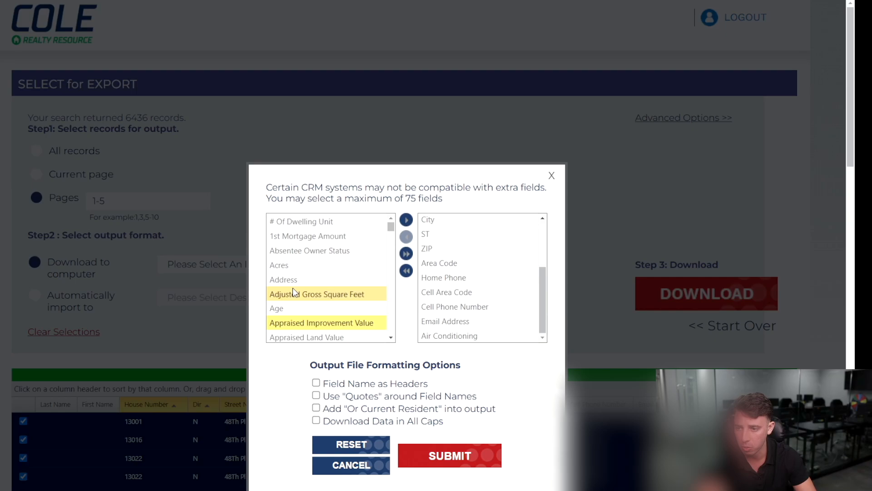
Add Age to the output fields and submit the field selection
click(293, 311)
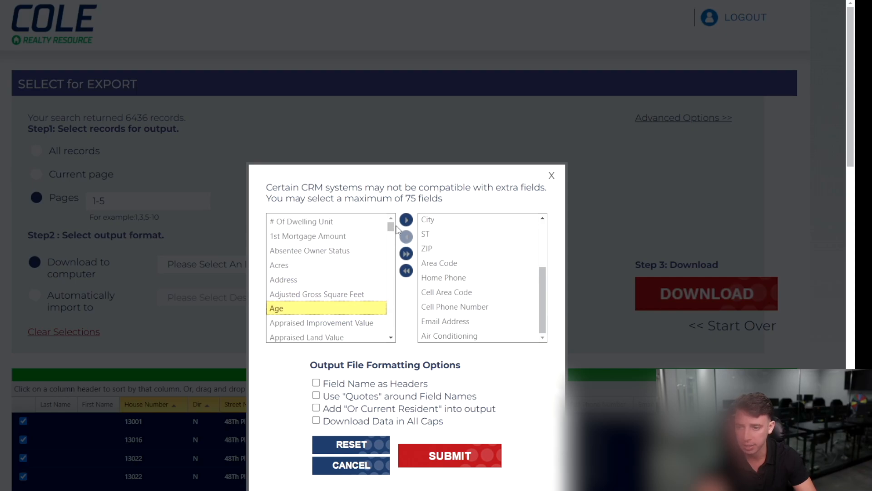
click(406, 219)
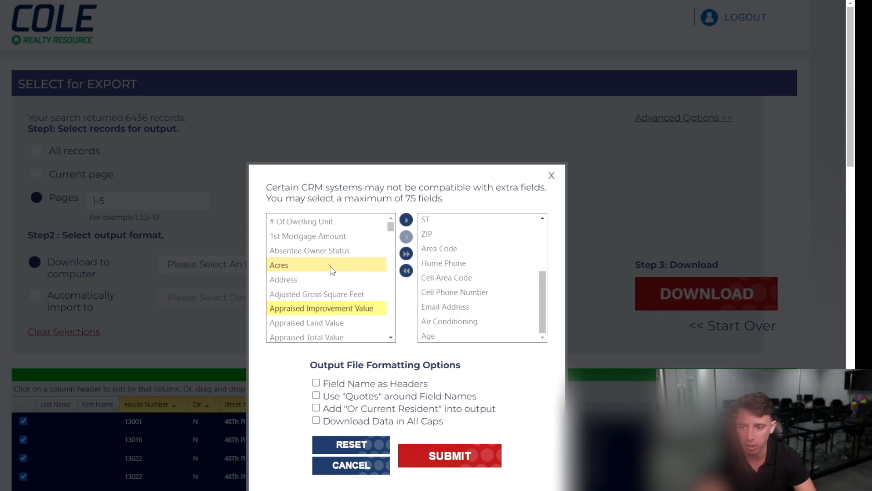
scroll(332, 270, down, 2)
scroll(321, 275, down, 1)
scroll(321, 275, down, 6)
scroll(315, 275, down, 1)
click(457, 456)
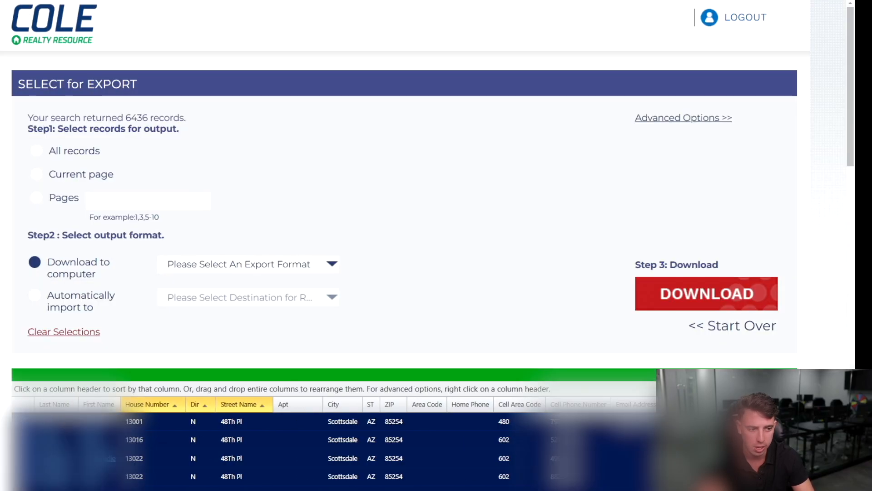
Rearrange the results columns so Email Address follows Home Phone and Age sits directly after Email Address
scroll(586, 282, down, 5)
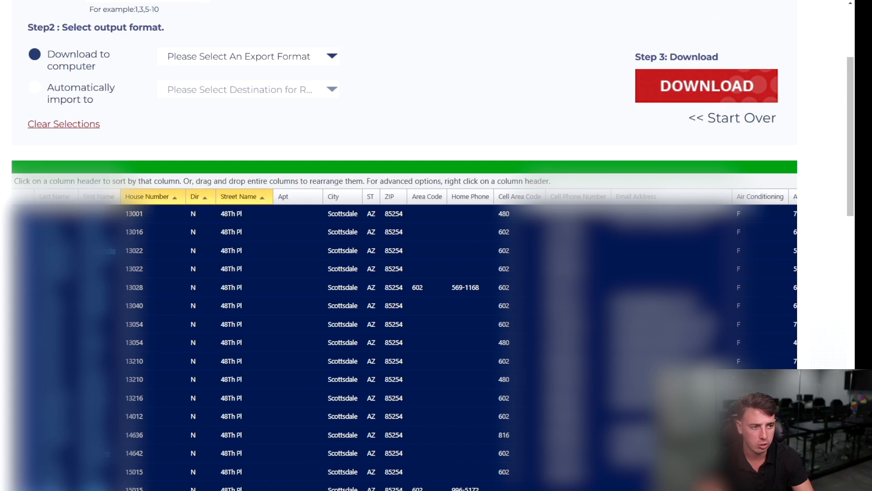
drag(717, 197, 532, 190)
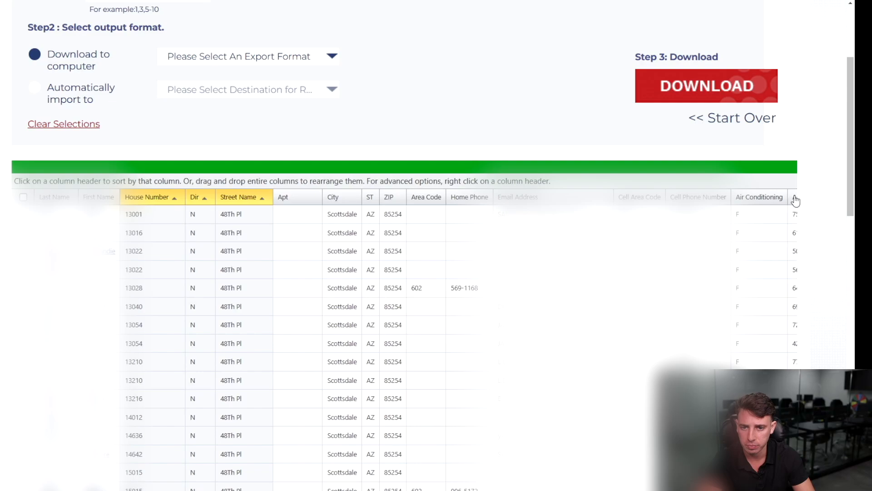
drag(794, 196, 621, 195)
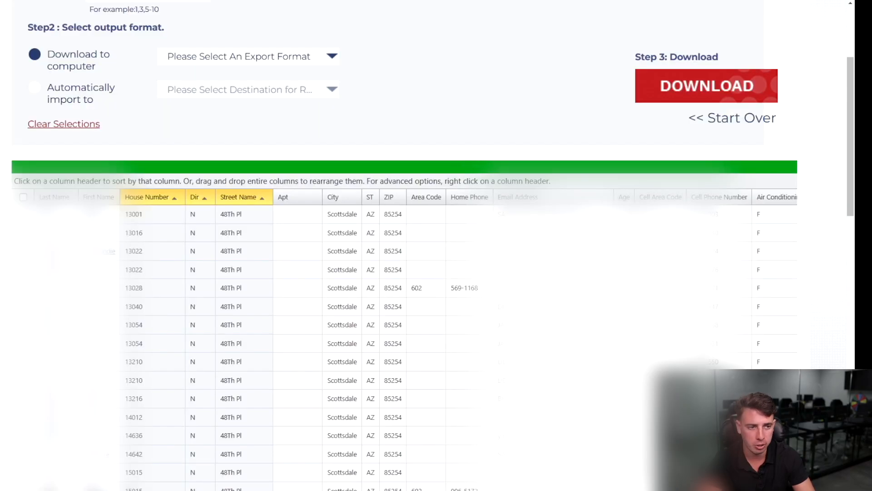
Reopen the advanced export options, examine the full list of available output fields, and close them without changes
scroll(658, 133, up, 5)
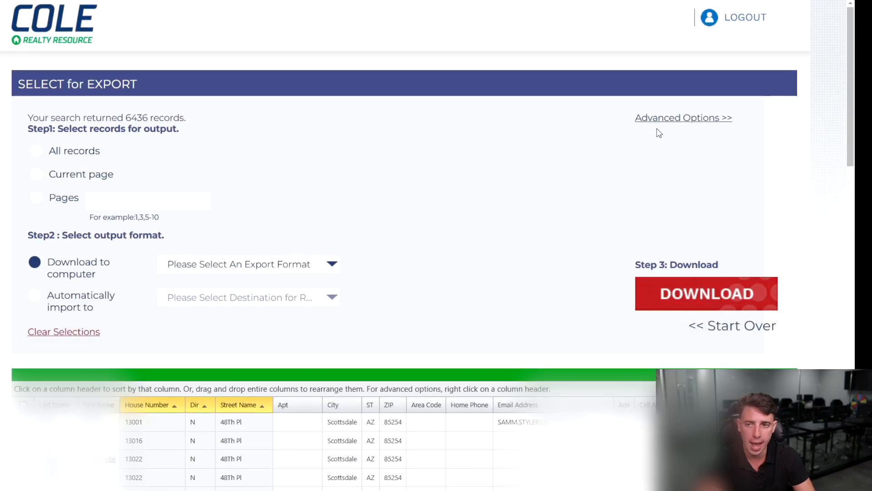
click(697, 120)
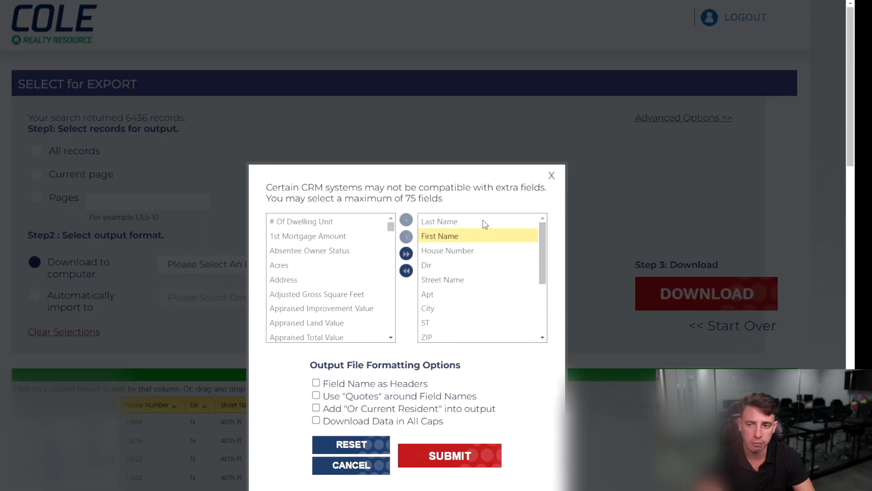
scroll(365, 255, down, 15)
scroll(364, 255, down, 10)
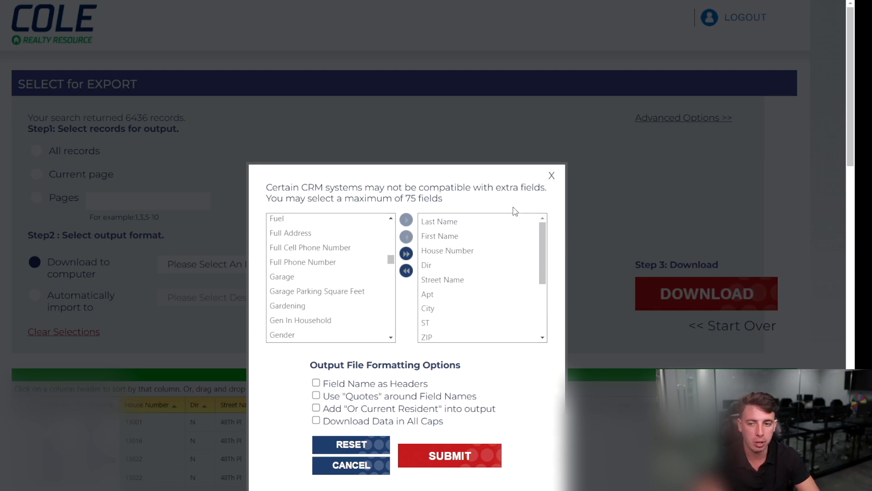
scroll(349, 259, down, 5)
scroll(348, 258, down, 15)
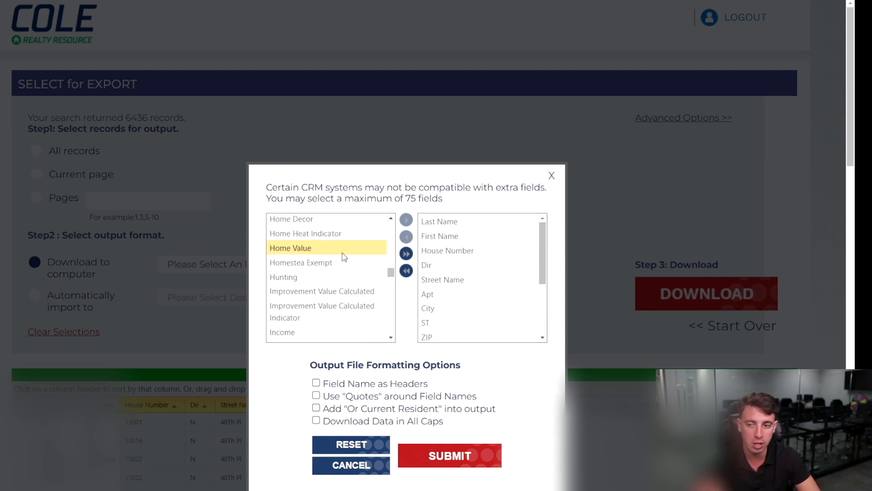
scroll(336, 260, down, 15)
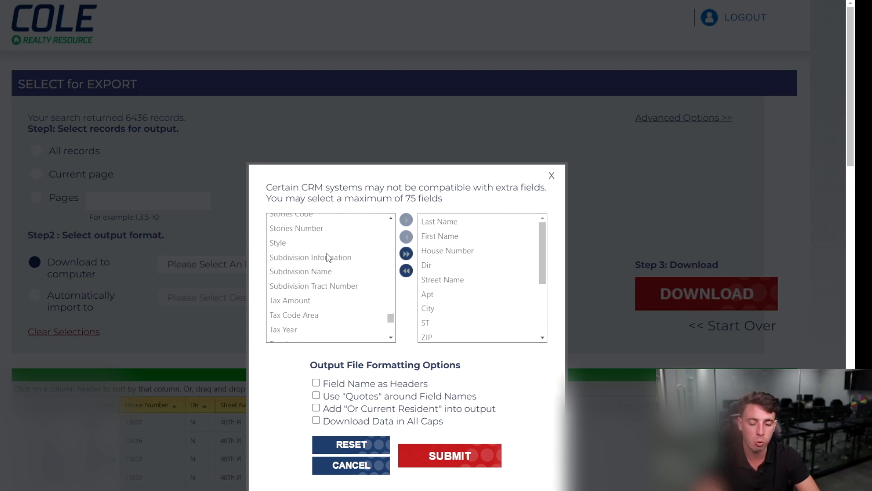
scroll(350, 280, down, 1)
scroll(352, 280, up, 12)
scroll(349, 280, up, 5)
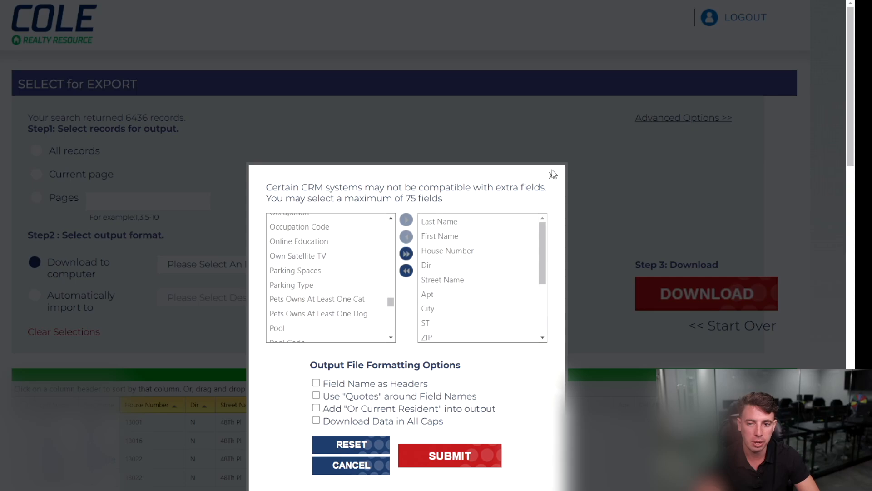
click(551, 177)
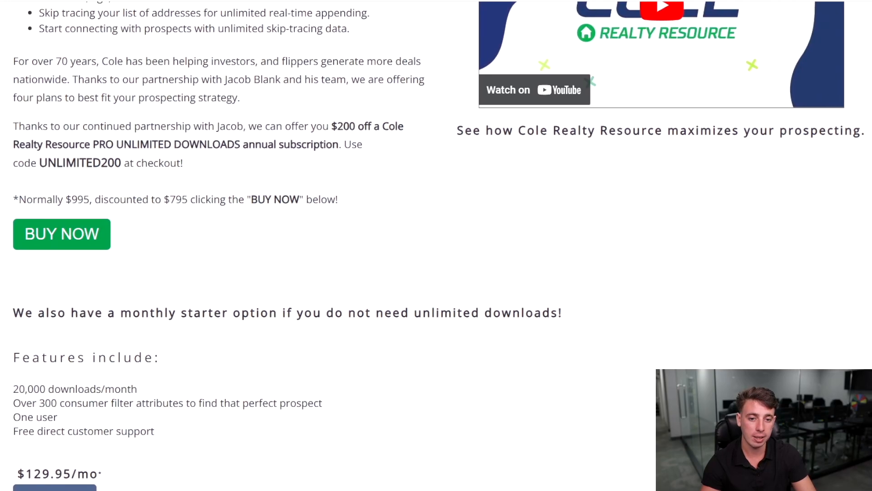
Review the Cole Realty Resource offer page, including its benefits, annual subscription discount and monthly starter option
scroll(436, 246, up, 12)
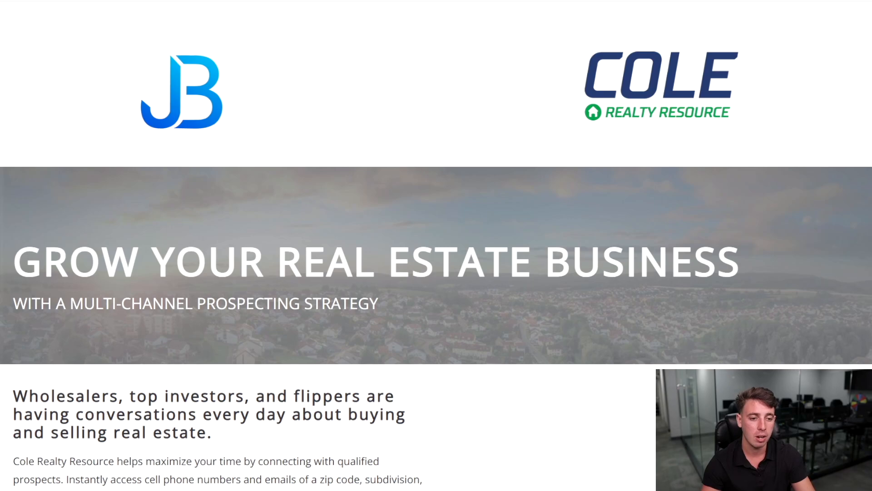
scroll(436, 245, down, 7)
scroll(436, 245, down, 2)
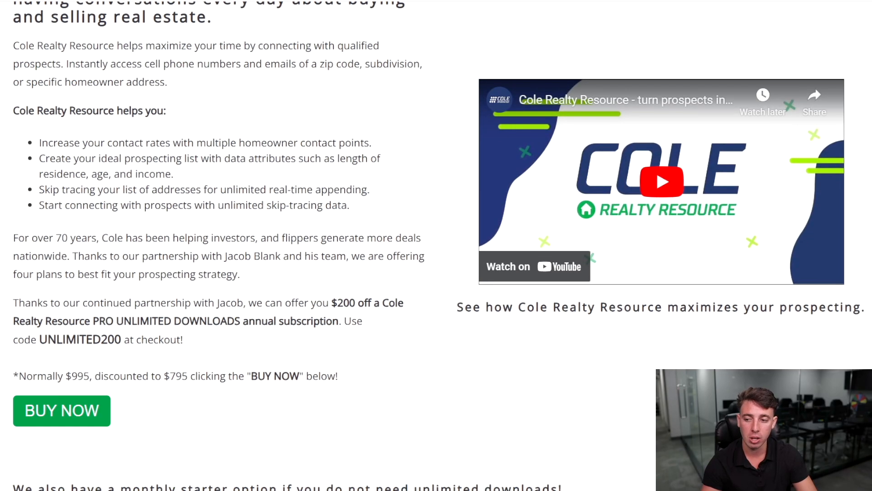
scroll(436, 245, down, 4)
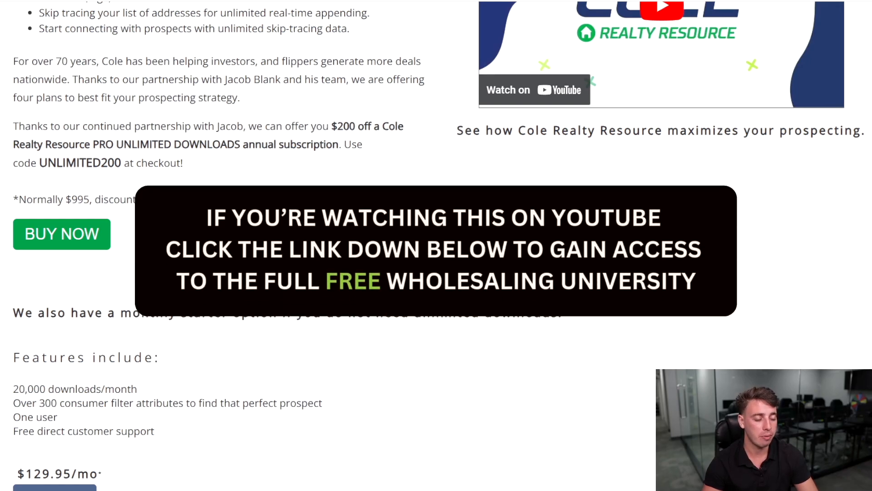
scroll(436, 245, up, 15)
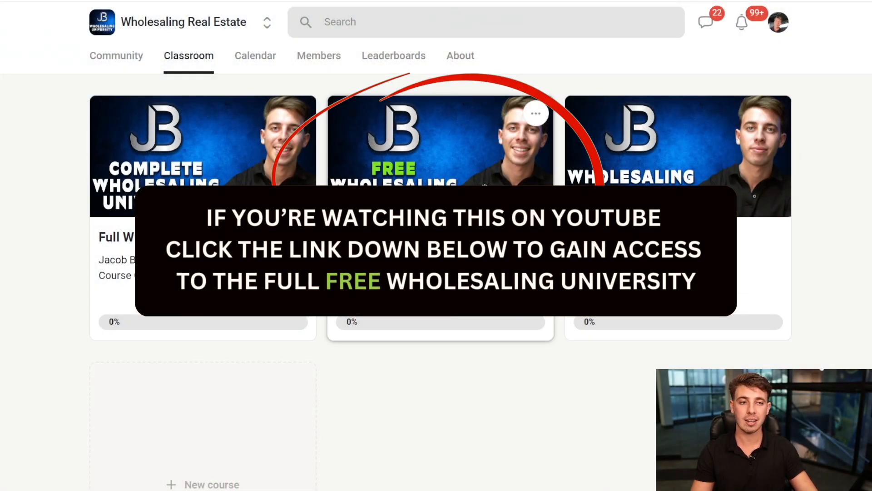
In the Wholesaling Real Estate classroom, open the free wholesaling course, look over its lessons, and return to the course overview
click(408, 254)
scroll(218, 263, down, 5)
scroll(219, 264, up, 5)
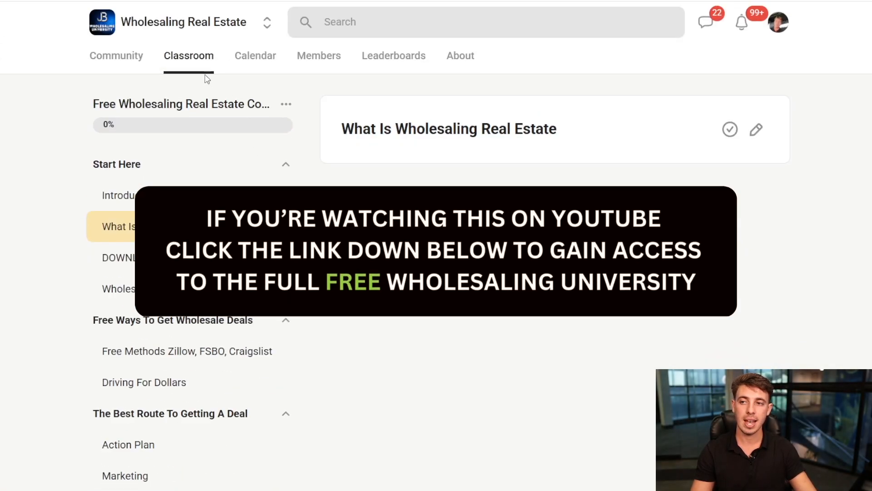
click(190, 59)
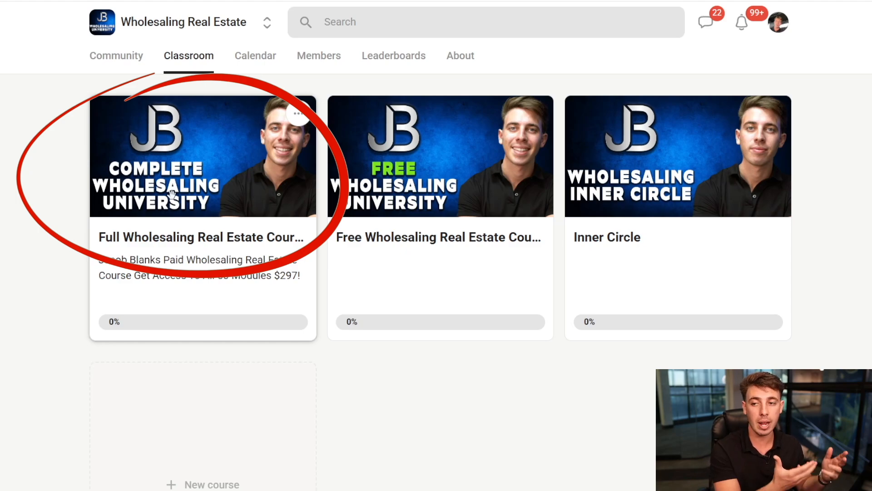
Open the Full Wholesaling Real Estate course and look through its list of modules and lessons
click(192, 178)
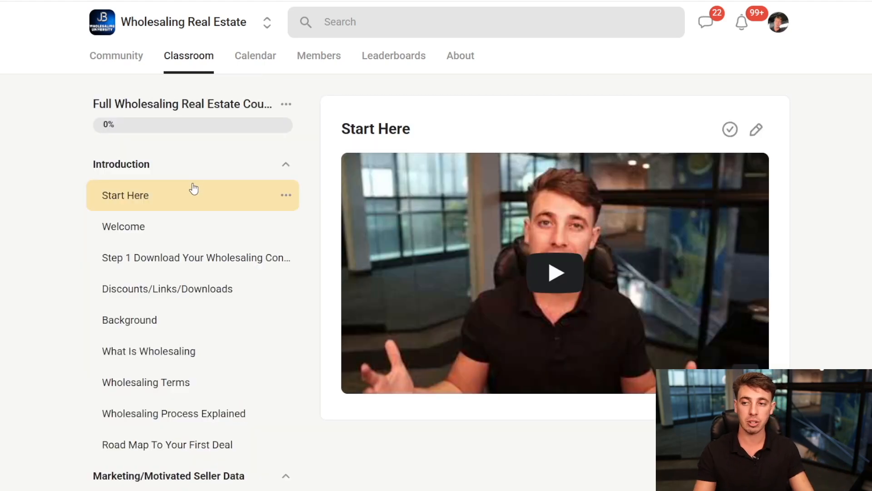
scroll(199, 216, down, 5)
scroll(197, 222, down, 9)
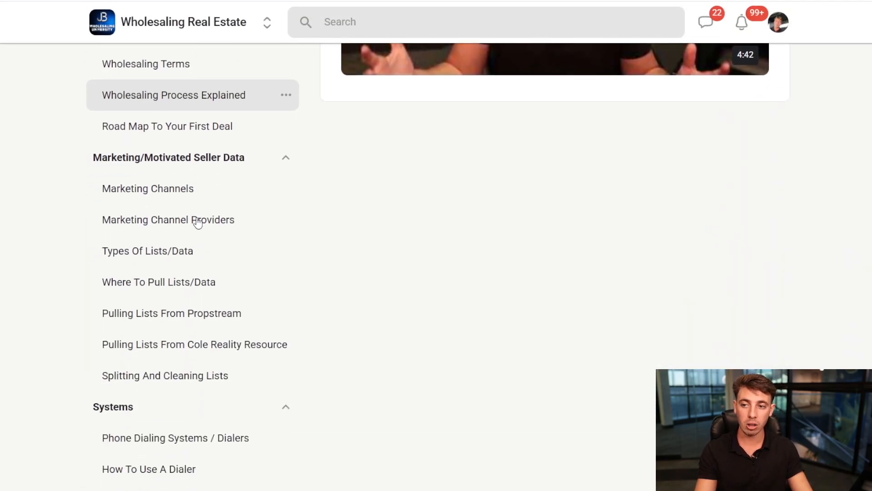
scroll(198, 223, down, 12)
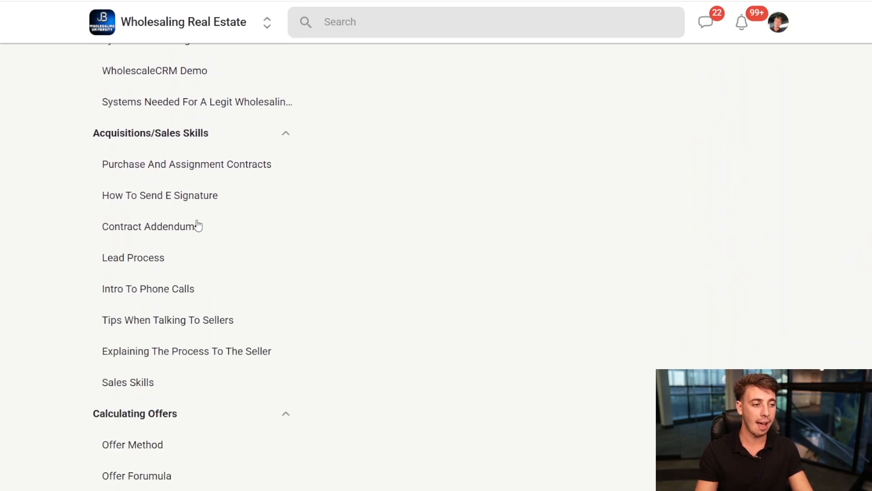
Examine the remaining modules of the Full Wholesaling Real Estate course, including Dispositions, Scaling and Bonus, and return to the course overview
scroll(198, 225, down, 9)
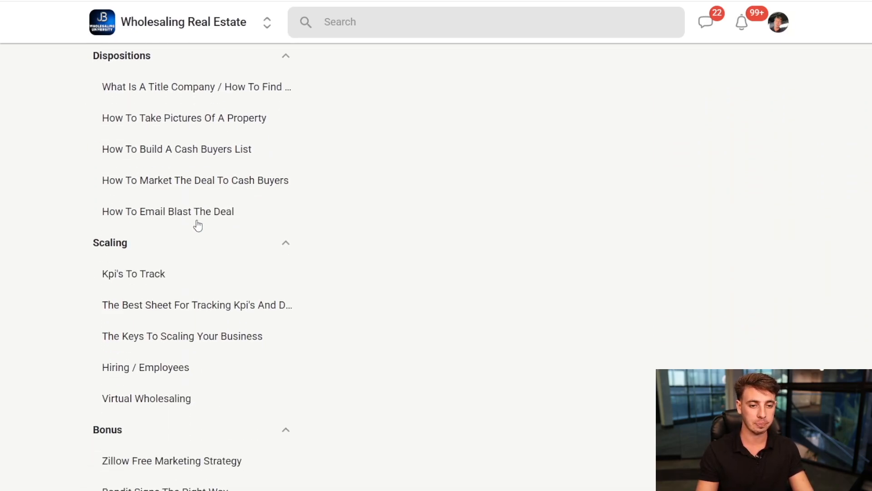
scroll(199, 233, up, 20)
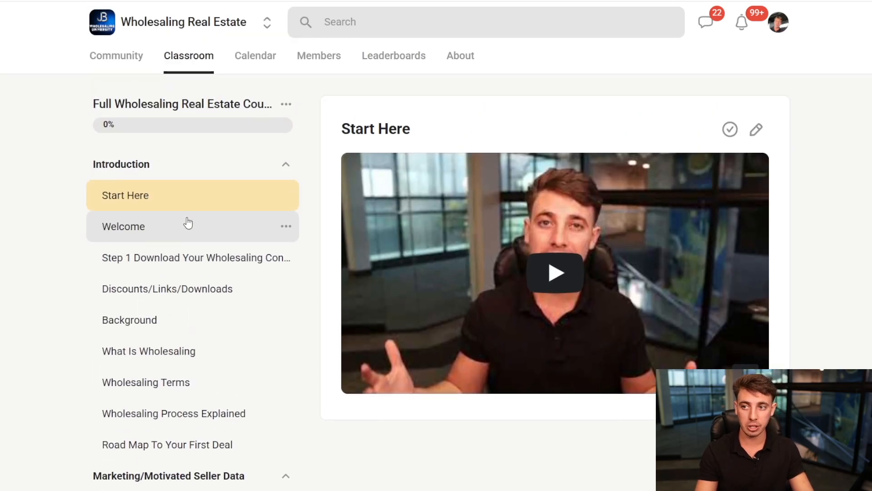
click(191, 65)
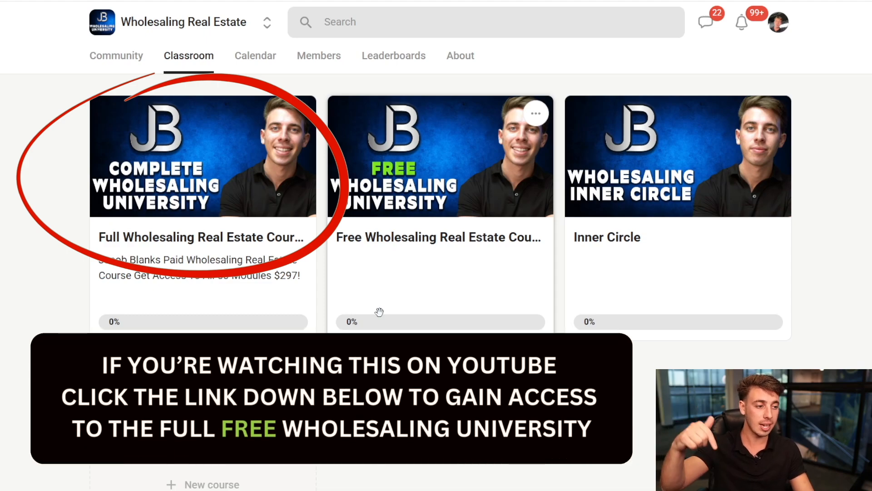
Reopen the free wholesaling course, look over its lesson list, and go to the group's community discussion feed
click(447, 168)
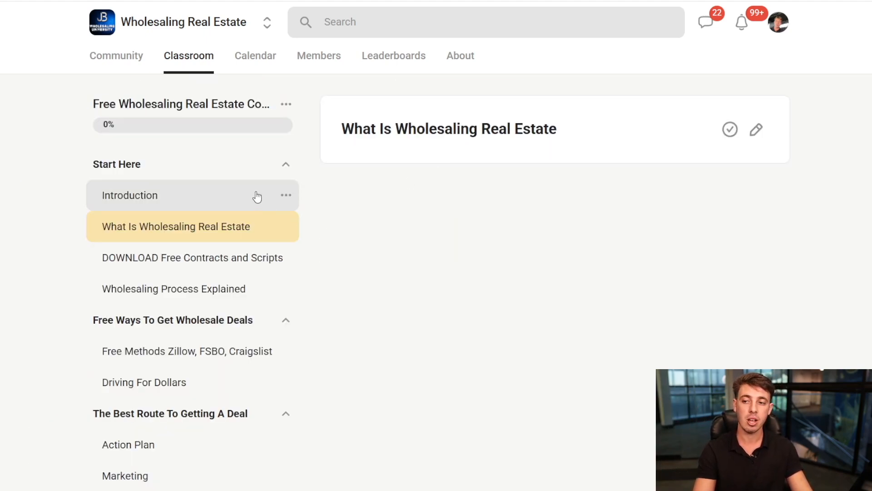
scroll(249, 209, down, 6)
scroll(249, 224, up, 5)
scroll(252, 225, up, 2)
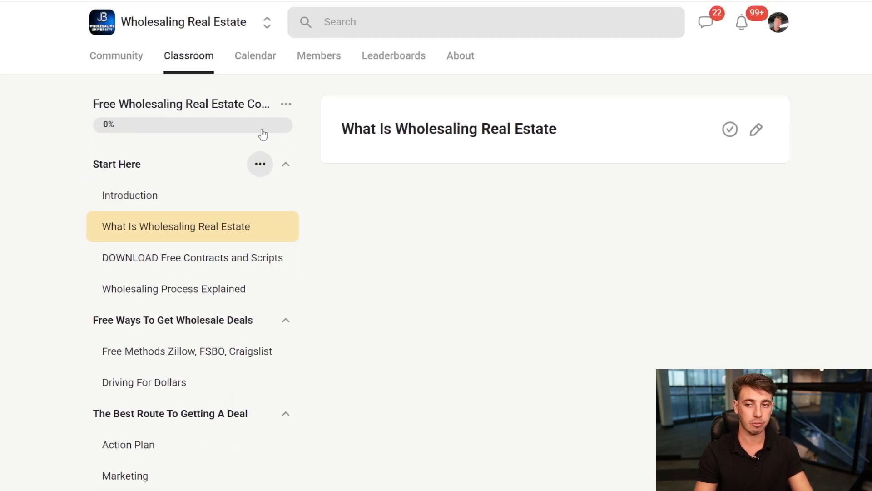
click(132, 59)
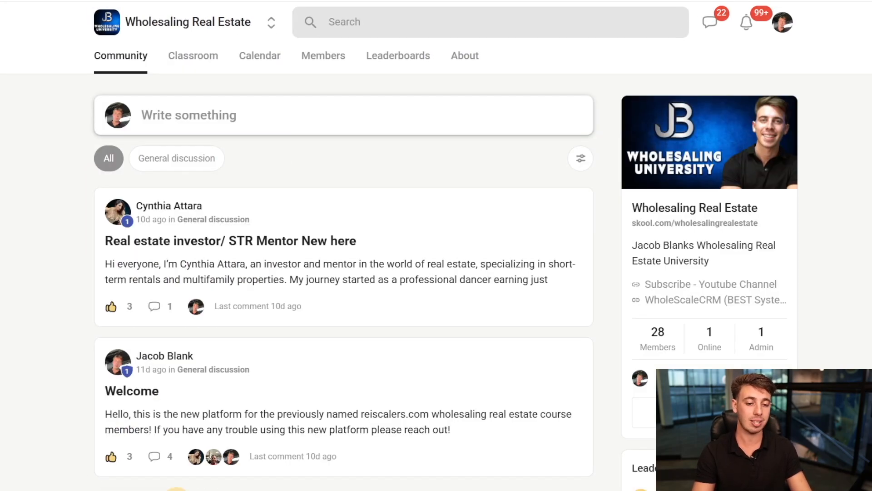